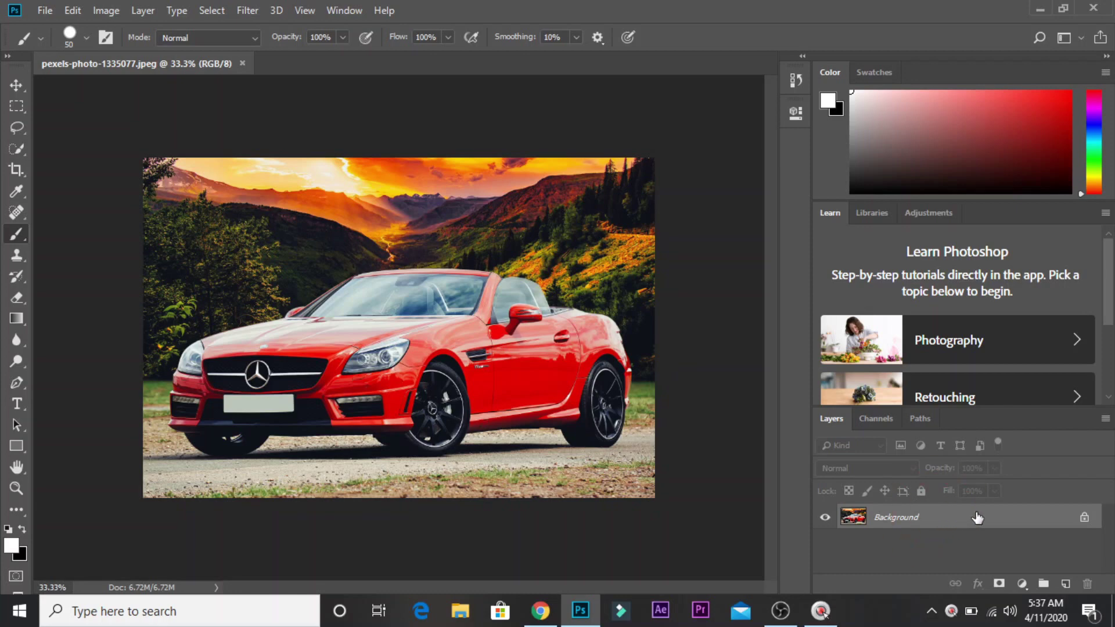
- Duplicate the Background layer of the car photo
{"action": "left_click_drag", "start_coordinate": [977, 517], "coordinate": [1065, 581]}
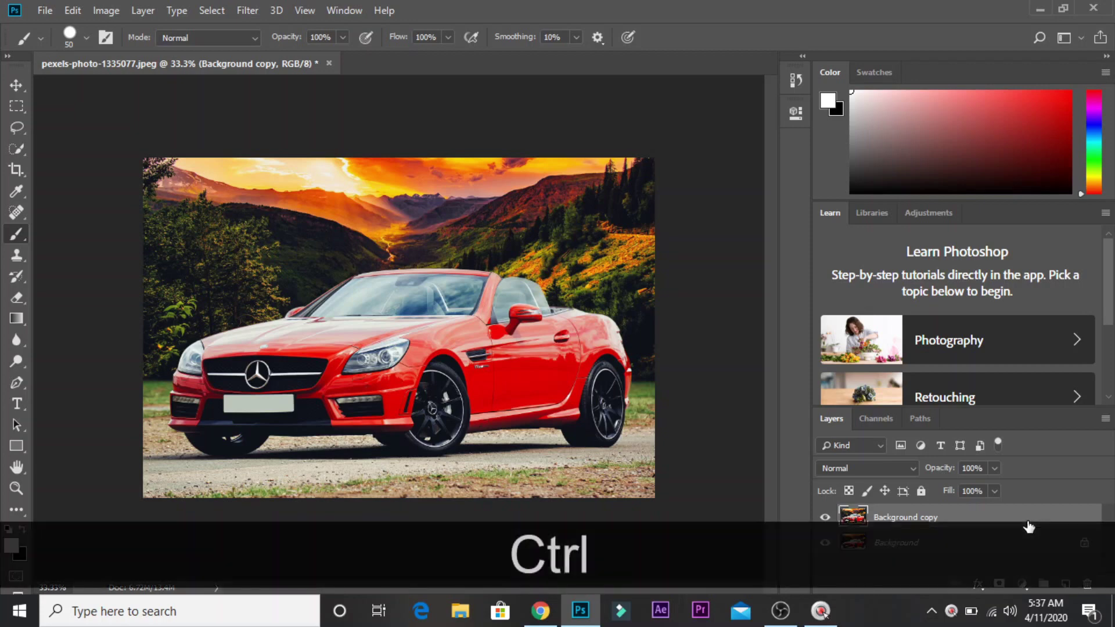
{"action": "key", "text": "ctrl+z"}
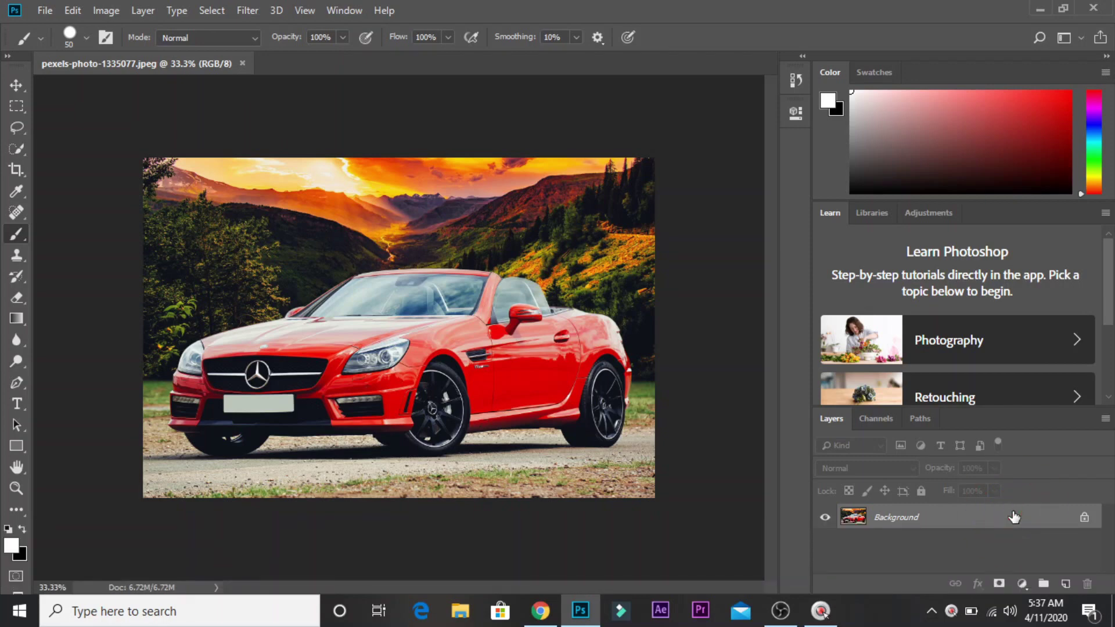
{"action": "key", "text": "ctrl+j"}
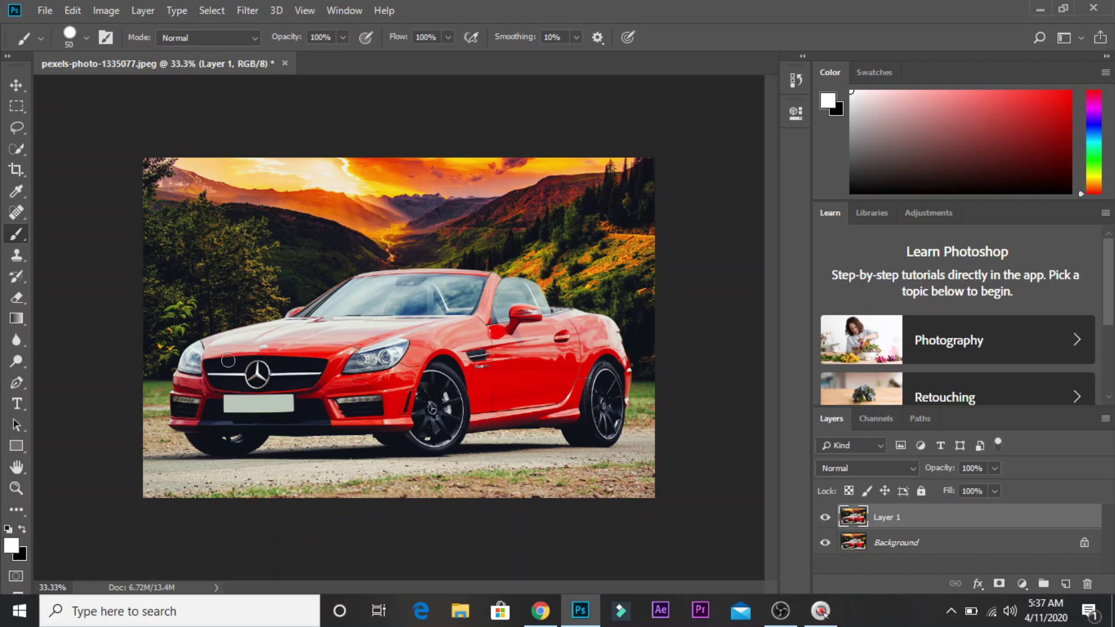
- Choose the Quick Selection tool in add-to-selection mode and set its brush size to 80
{"action": "left_click", "coordinate": [10, 128]}
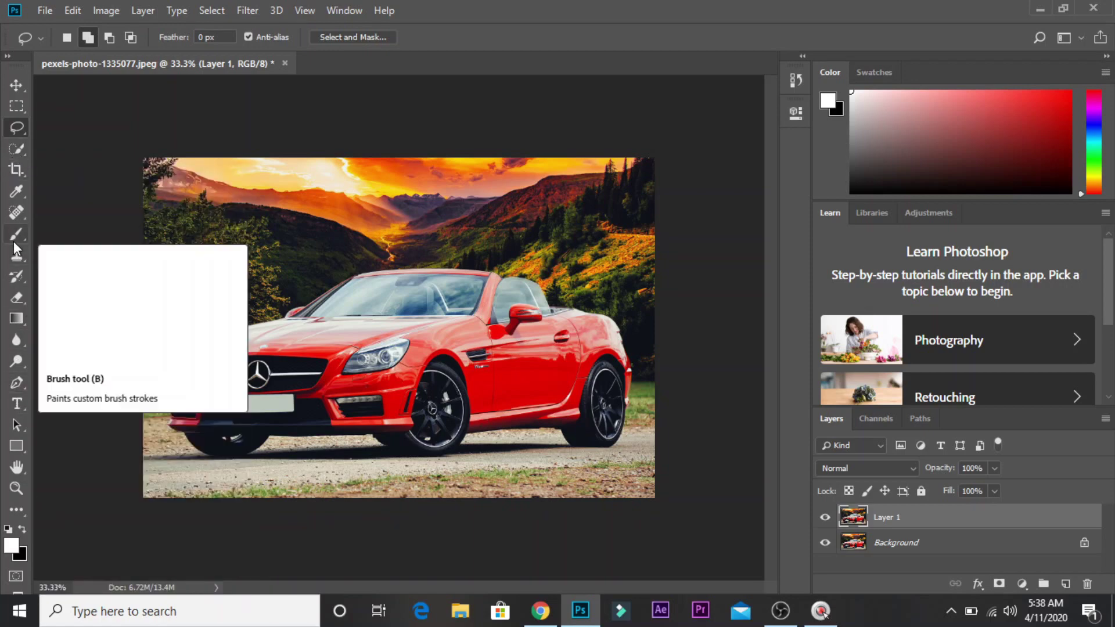
{"action": "left_click", "coordinate": [14, 155]}
{"action": "right_click", "coordinate": [13, 155]}
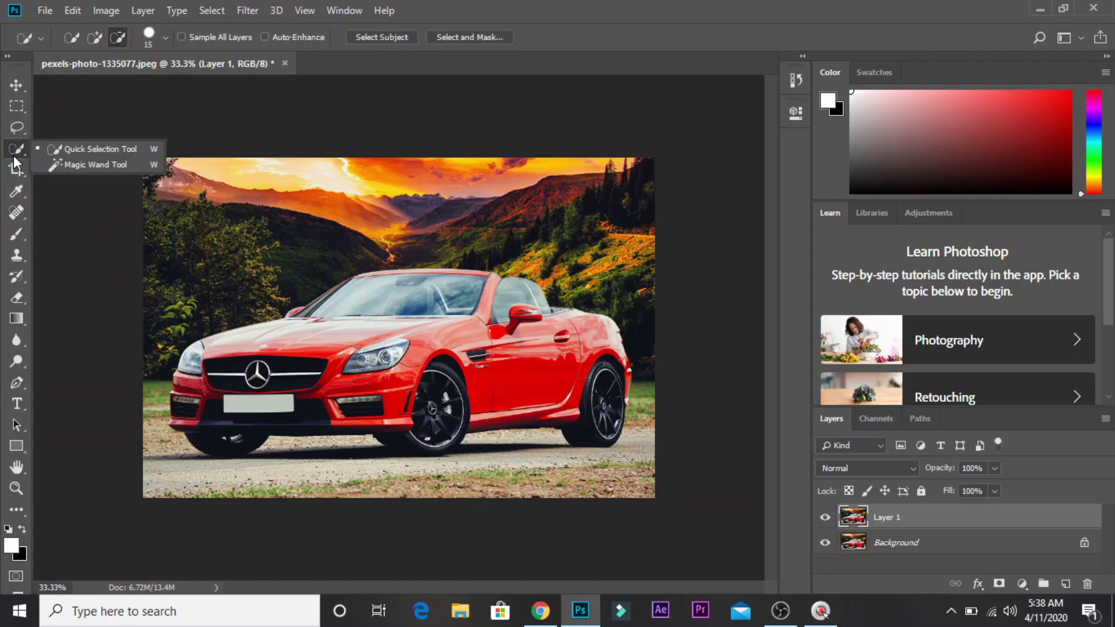
{"action": "left_click", "coordinate": [57, 152]}
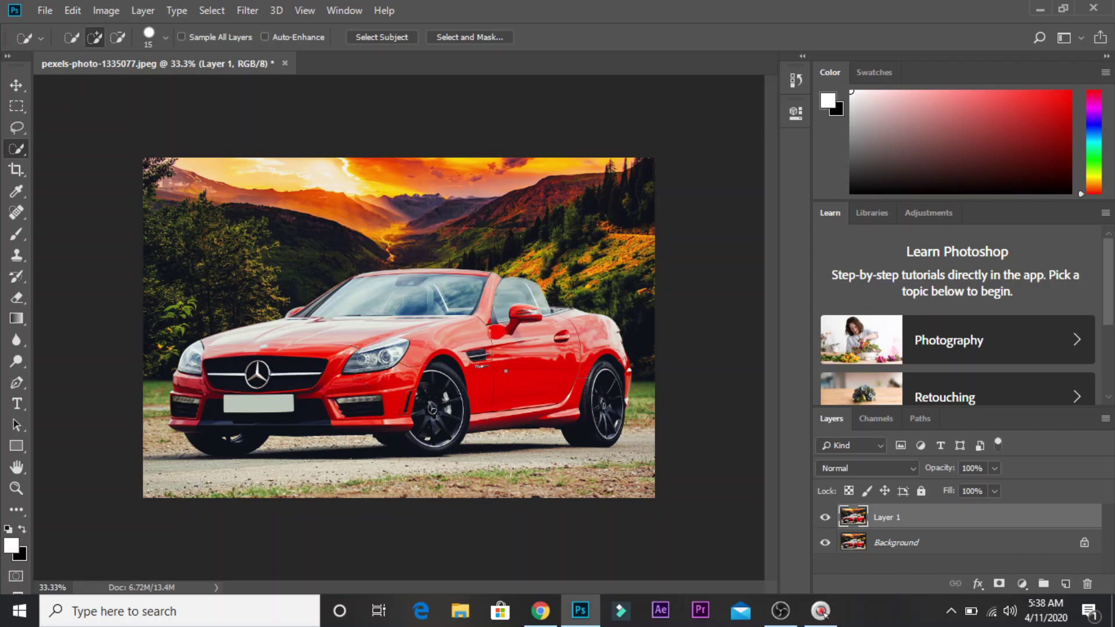
{"action": "key", "text": "bracketright"}
{"action": "key", "text": "bracketright"}
{"action": "key", "text": "bracketright"}
{"action": "key", "text": "bracketright"}
{"action": "key", "text": "bracketright"}
{"action": "key", "text": "bracketright"}
{"action": "key", "text": "bracketright"}
{"action": "key", "text": "bracketright"}
{"action": "key", "text": "bracketright"}
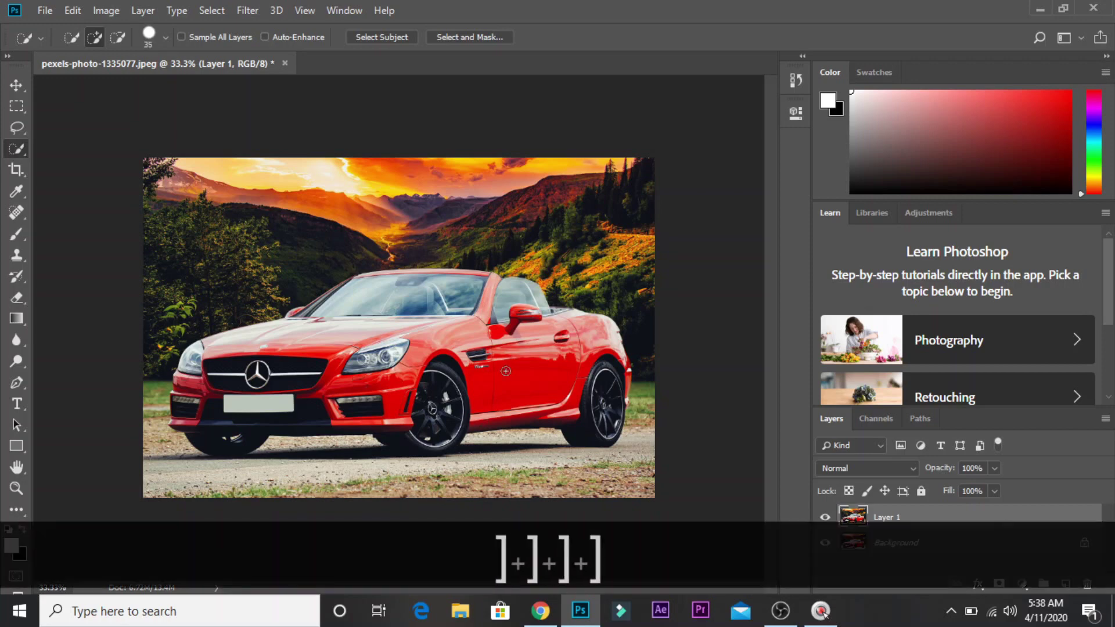
{"action": "key", "text": "bracketright"}
{"action": "key", "text": "bracketright"}
{"action": "key", "text": "bracketright"}
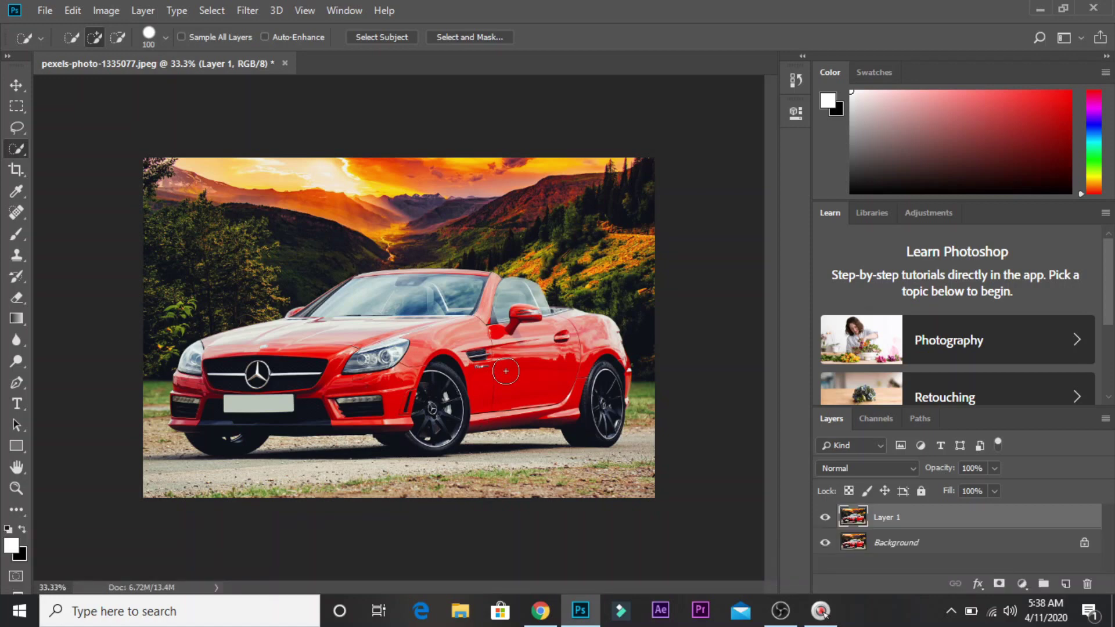
{"action": "key", "text": "bracketleft"}
{"action": "key", "text": "bracketleft"}
- Quick-select the red car's body, windows and grille, including the headlight nearest the front wheel arch
{"action": "mouse_move", "coordinate": [204, 377]}
{"action": "left_mouse_down"}
{"action": "mouse_move", "coordinate": [318, 333]}
{"action": "mouse_move", "coordinate": [346, 308]}
{"action": "mouse_move", "coordinate": [434, 295]}
{"action": "mouse_move", "coordinate": [483, 306]}
{"action": "mouse_move", "coordinate": [569, 369]}
{"action": "mouse_move", "coordinate": [419, 393]}
{"action": "mouse_move", "coordinate": [201, 407]}
{"action": "left_mouse_up"}
{"action": "key", "text": "ctrl+KP_Add"}
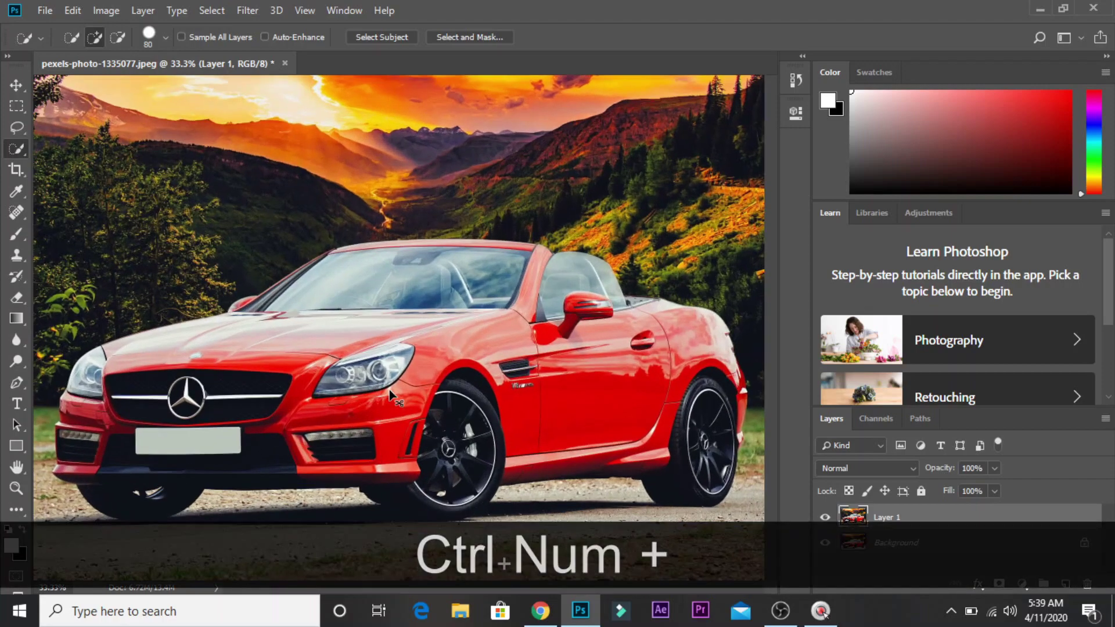
{"action": "key", "text": "ctrl+KP_Add"}
{"action": "key", "text": "ctrl+KP_Add"}
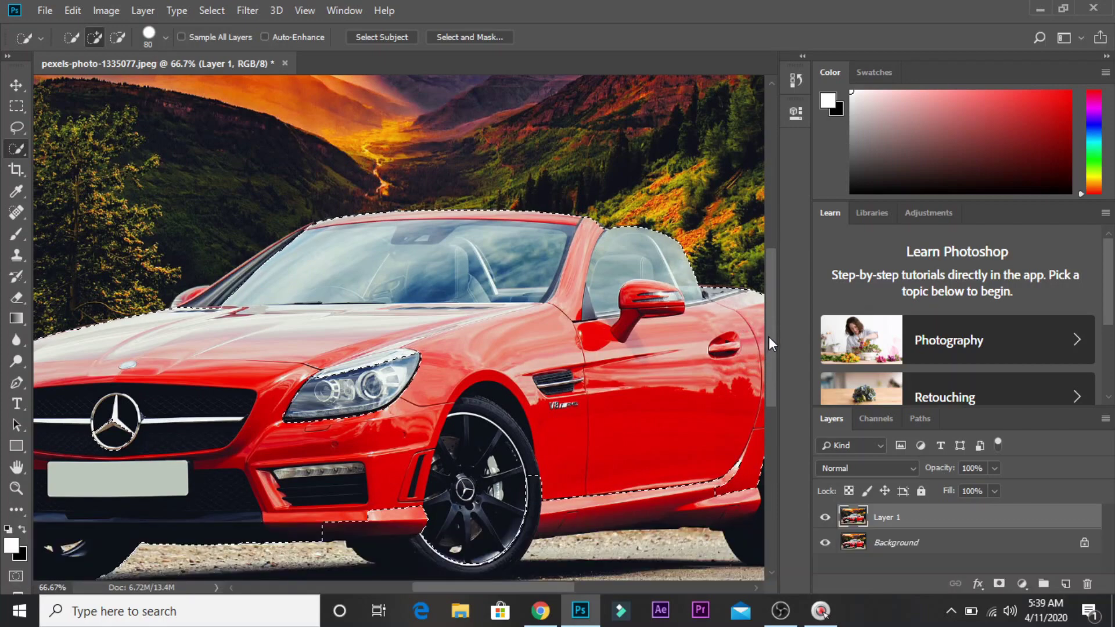
{"action": "left_click_drag", "start_coordinate": [770, 337], "coordinate": [769, 366]}
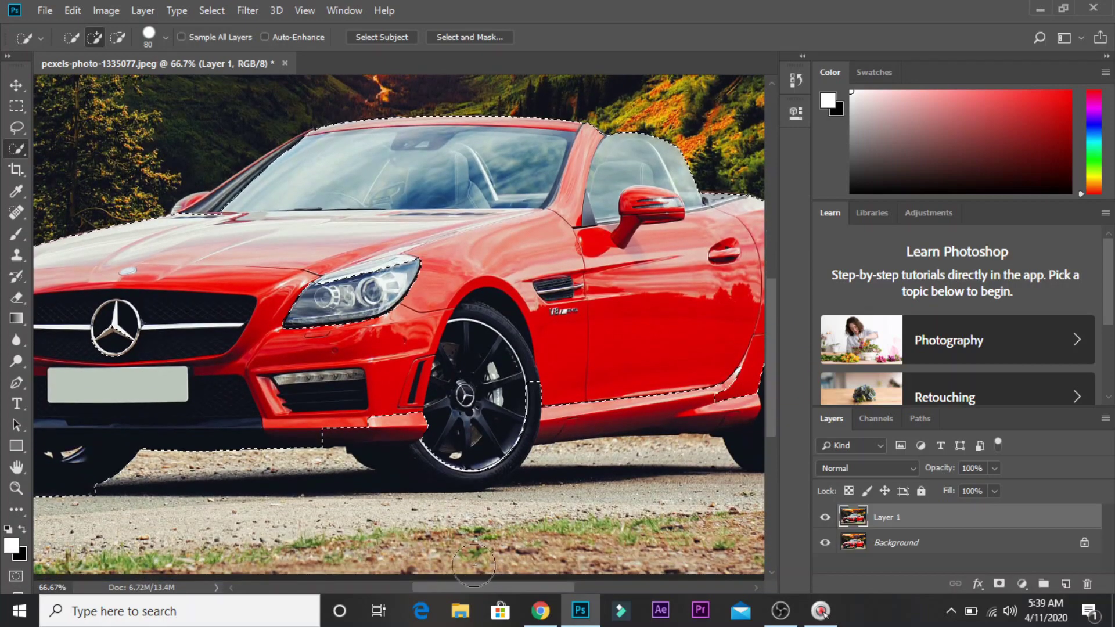
{"action": "left_click_drag", "start_coordinate": [457, 587], "coordinate": [426, 586]}
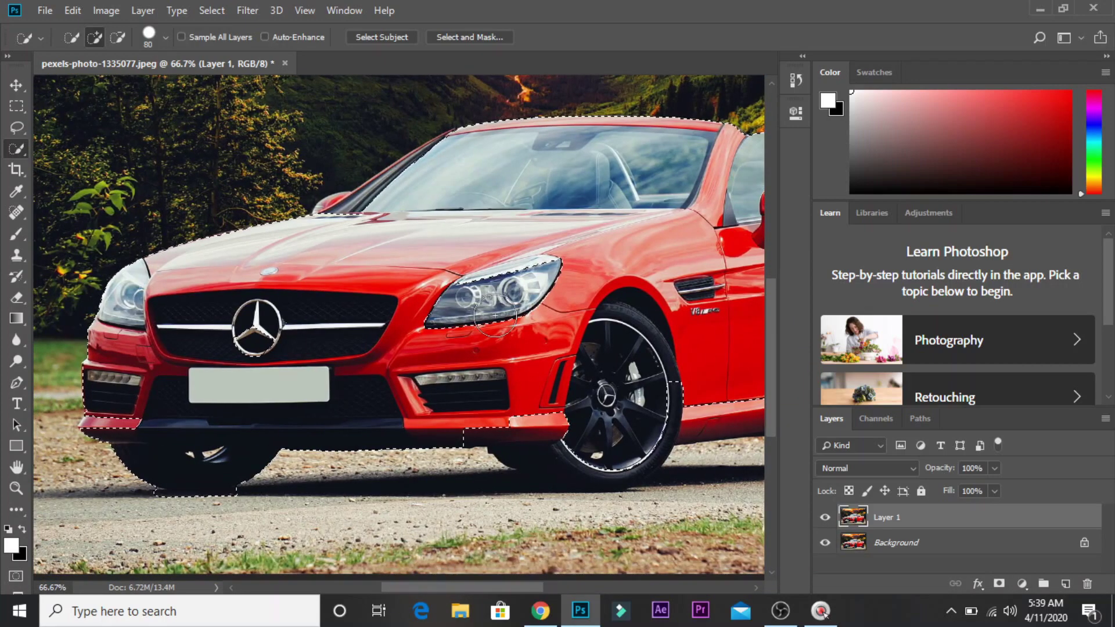
{"action": "mouse_move", "coordinate": [494, 316]}
{"action": "left_mouse_down"}
{"action": "mouse_move", "coordinate": [433, 316]}
{"action": "mouse_move", "coordinate": [468, 315]}
{"action": "mouse_move", "coordinate": [525, 279]}
{"action": "left_mouse_up"}
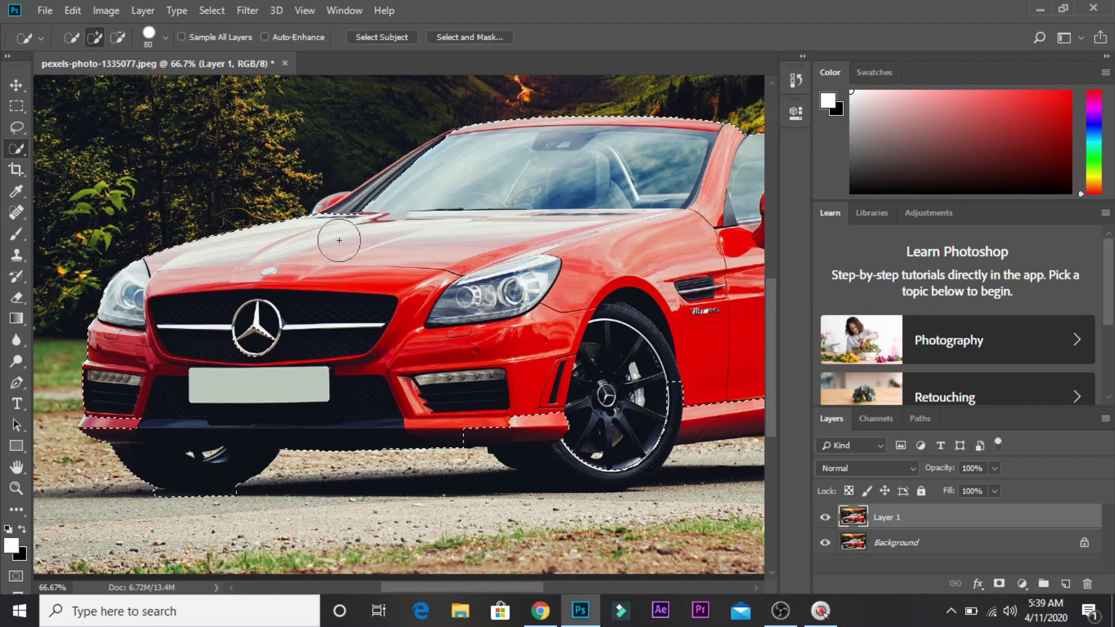
- Reduce the selection brush to 35 and add the windshield pillar's base, the lower front bumper corner and the front wheel
{"action": "key", "text": "bracketleft"}
{"action": "key", "text": "bracketleft"}
{"action": "key", "text": "bracketleft"}
{"action": "key", "text": "bracketleft"}
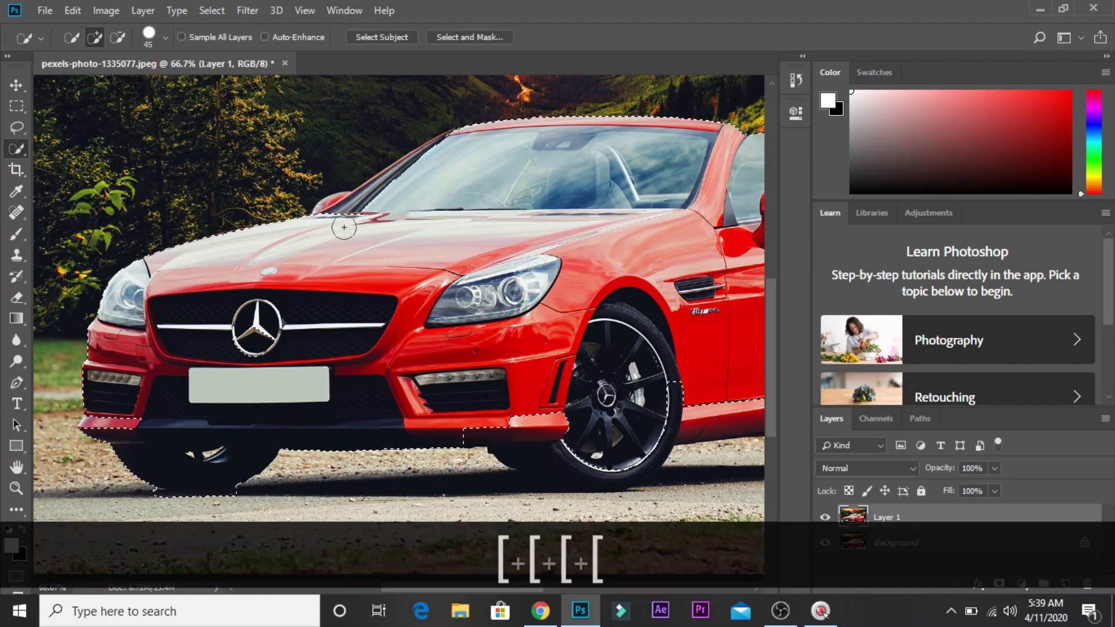
{"action": "key", "text": "bracketleft"}
{"action": "key", "text": "bracketleft"}
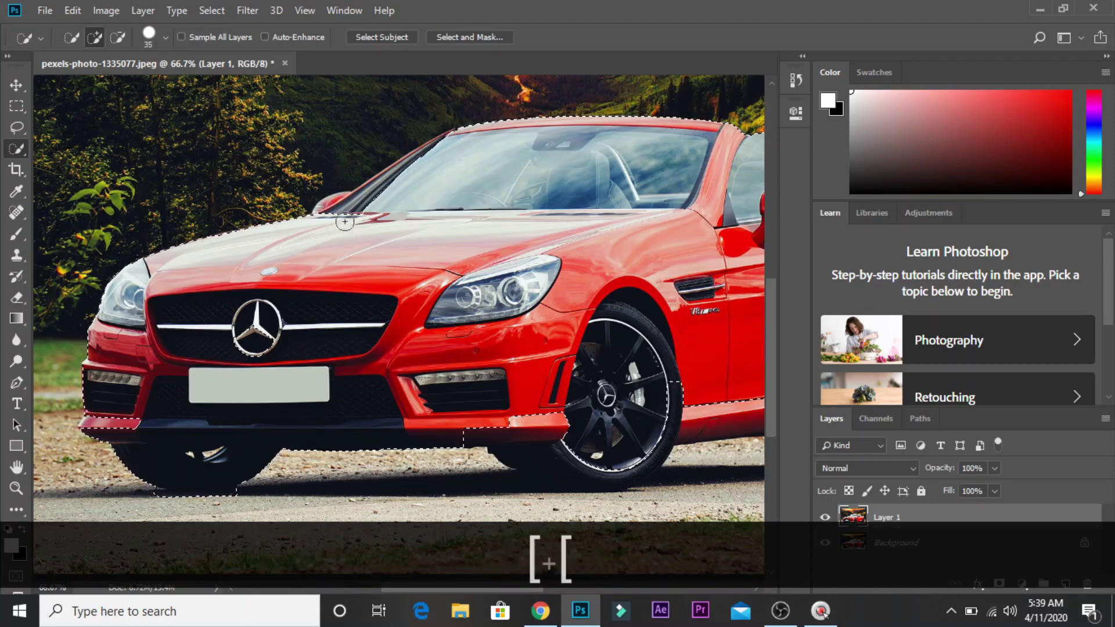
{"action": "left_click", "coordinate": [357, 201]}
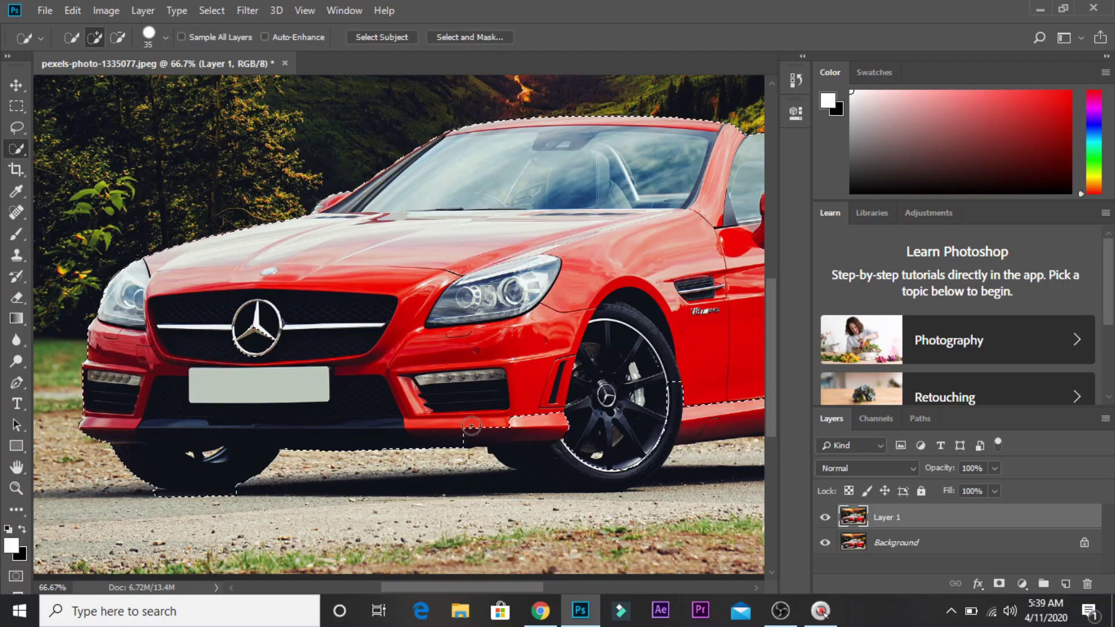
{"action": "left_click_drag", "start_coordinate": [517, 424], "coordinate": [640, 452]}
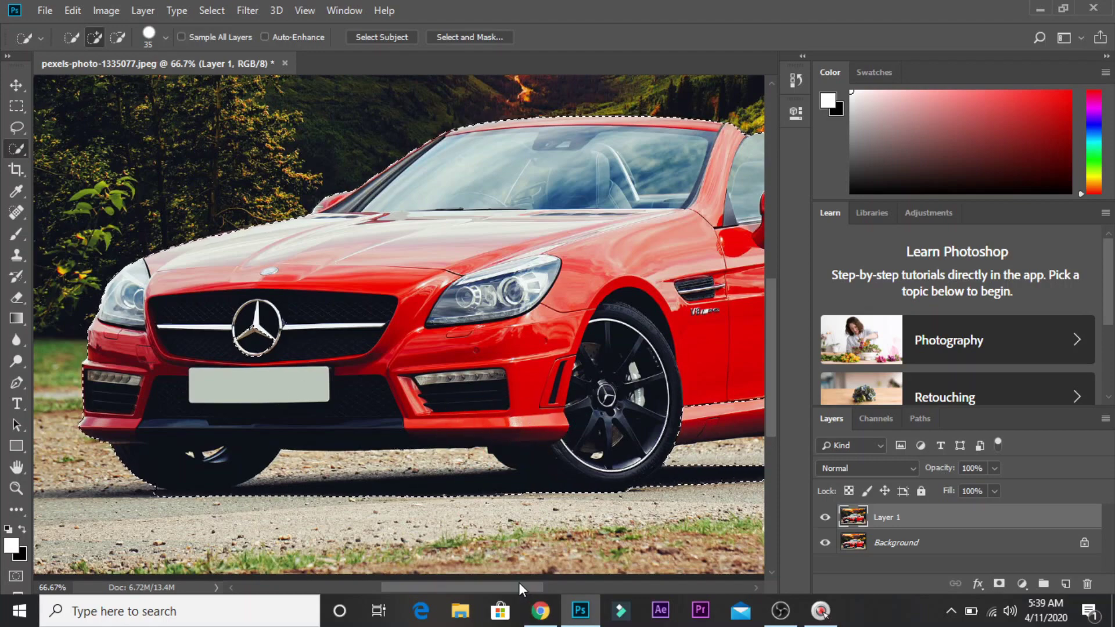
- Add the side skirt, rear wheel and rear bumper to the car selection
{"action": "left_click_drag", "start_coordinate": [519, 583], "coordinate": [587, 583]}
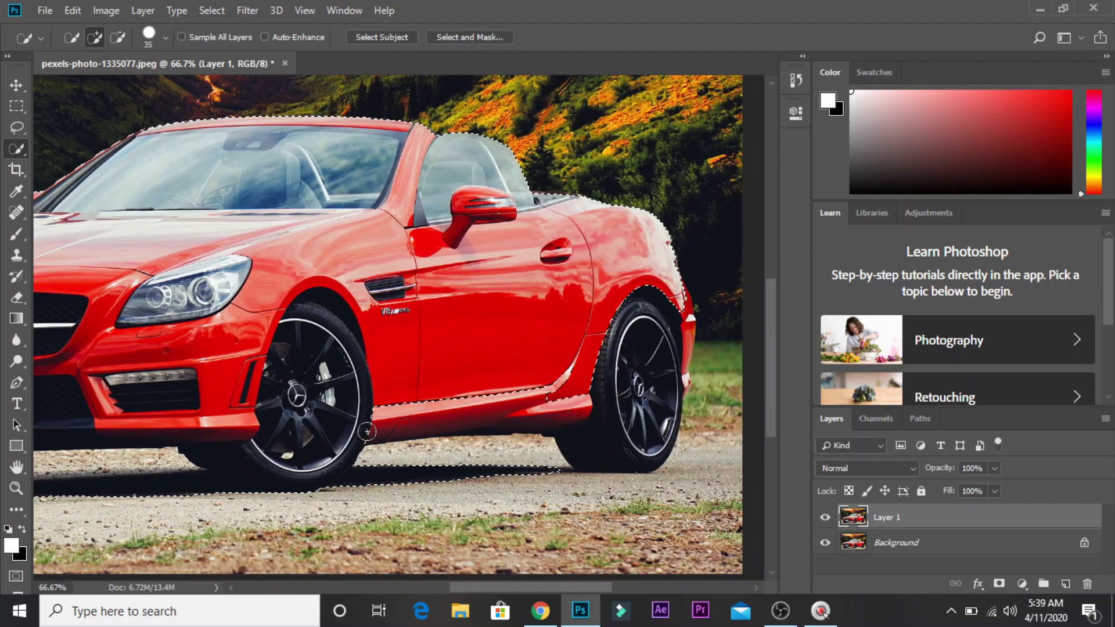
{"action": "left_click_drag", "start_coordinate": [522, 409], "coordinate": [423, 416]}
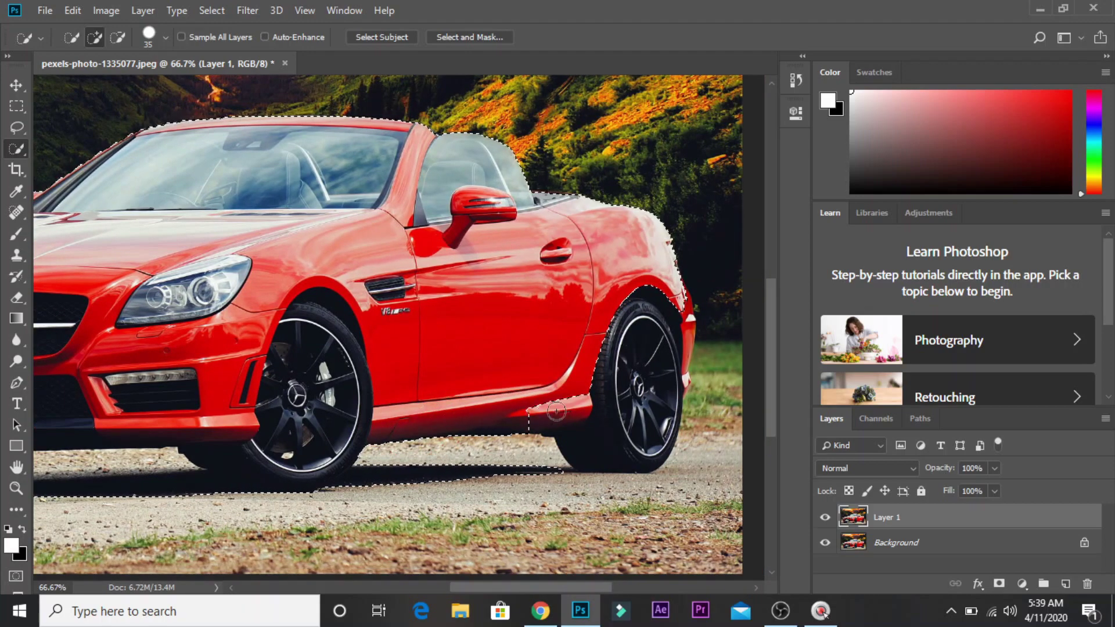
{"action": "mouse_move", "coordinate": [573, 406]}
{"action": "left_mouse_down"}
{"action": "mouse_move", "coordinate": [616, 401]}
{"action": "mouse_move", "coordinate": [624, 307]}
{"action": "mouse_move", "coordinate": [662, 290]}
{"action": "mouse_move", "coordinate": [648, 358]}
{"action": "mouse_move", "coordinate": [688, 334]}
{"action": "mouse_move", "coordinate": [684, 311]}
{"action": "left_mouse_up"}
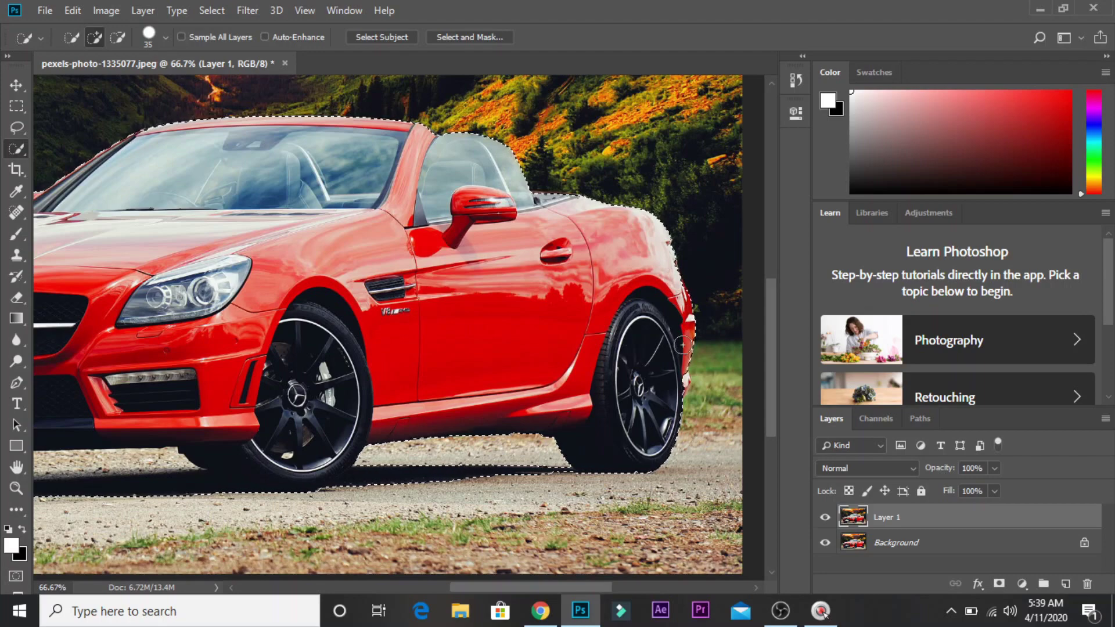
- Reduce the selection brush to 10 and refine the selection along the rear bumper's outer edge
{"action": "key", "text": "ctrl+KP_Add"}
{"action": "key", "text": "ctrl+KP_Add"}
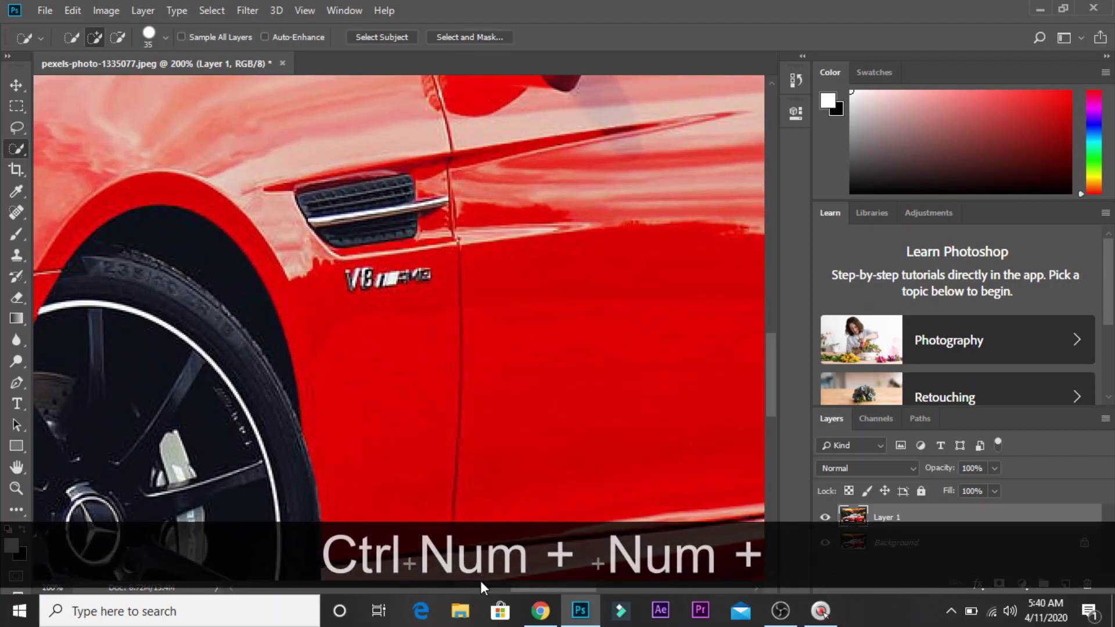
{"action": "left_click_drag", "start_coordinate": [515, 583], "coordinate": [605, 582]}
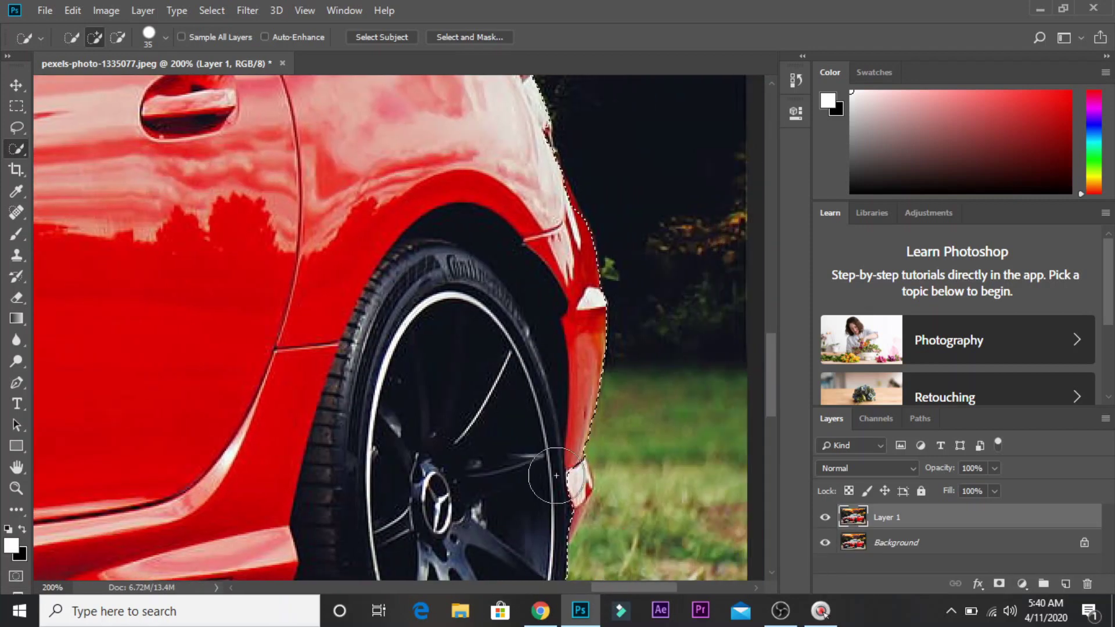
{"action": "key", "text": "bracketleft"}
{"action": "key", "text": "bracketleft"}
{"action": "key", "text": "bracketleft"}
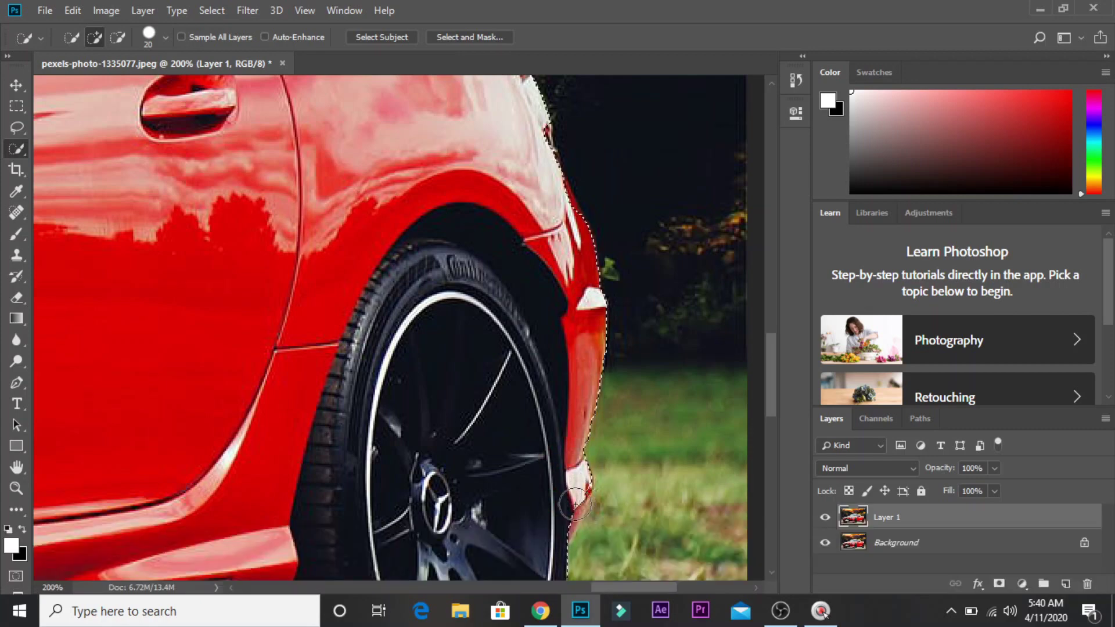
{"action": "key", "text": "bracketleft"}
{"action": "key", "text": "bracketleft"}
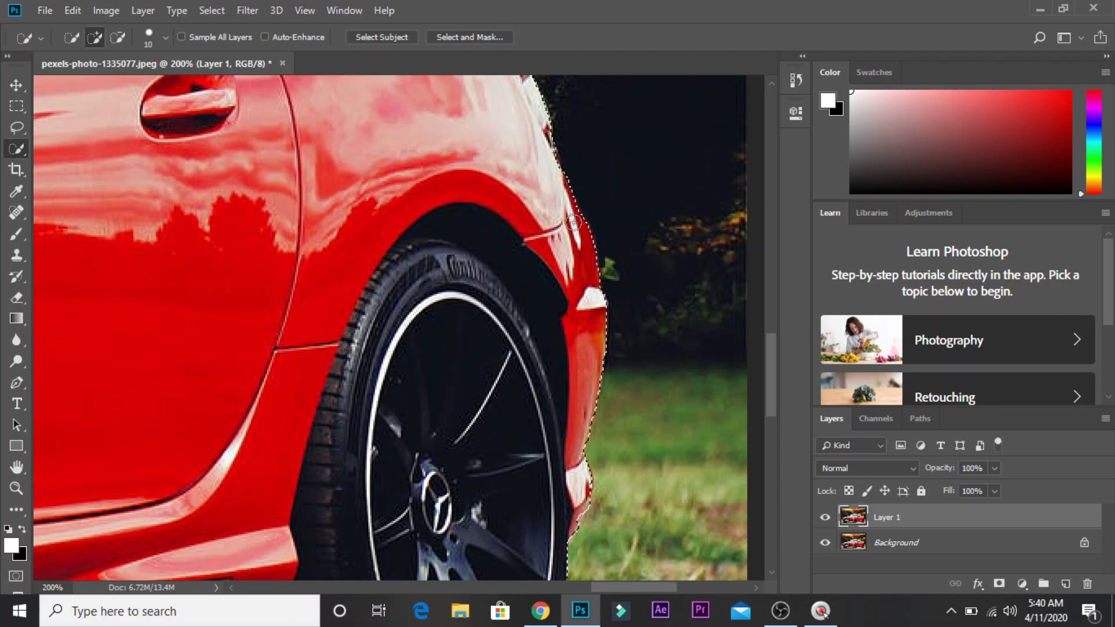
- Use the Lasso tool in subtract mode to remove the strip of road beneath the far front wheel from the selection
{"action": "key", "text": "ctrl+KP_Subtract"}
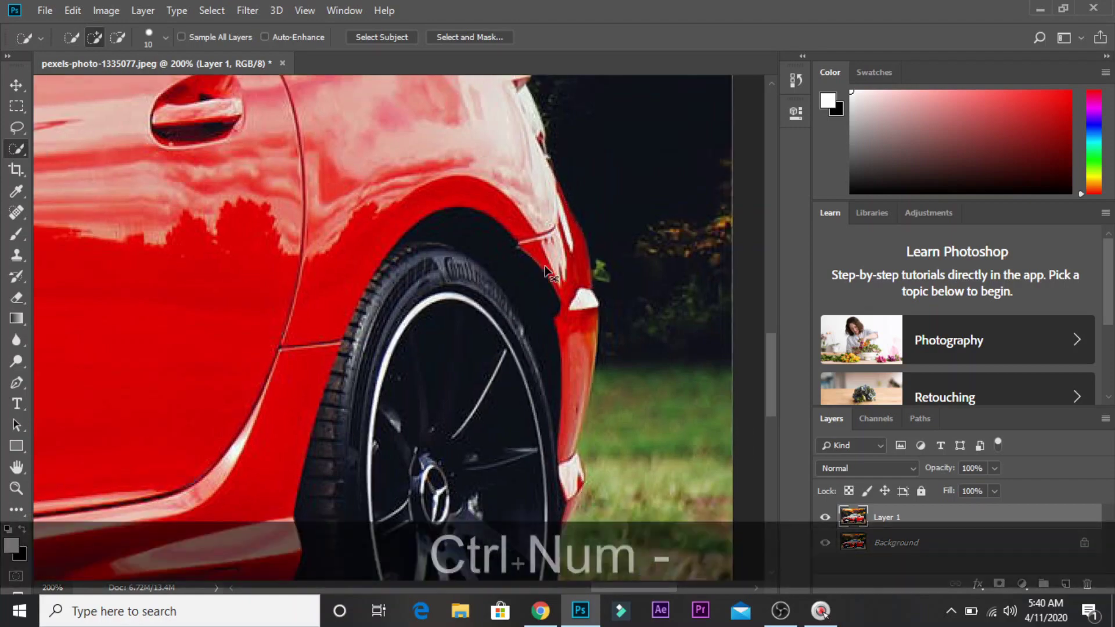
{"action": "key", "text": "ctrl+KP_Subtract"}
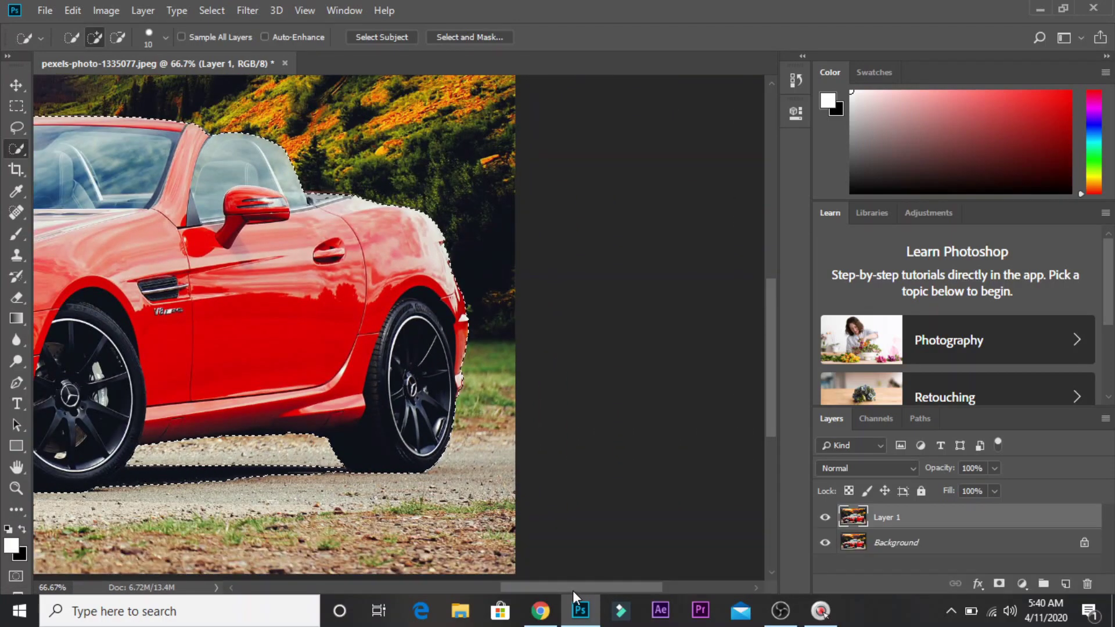
{"action": "left_click_drag", "start_coordinate": [572, 591], "coordinate": [466, 589]}
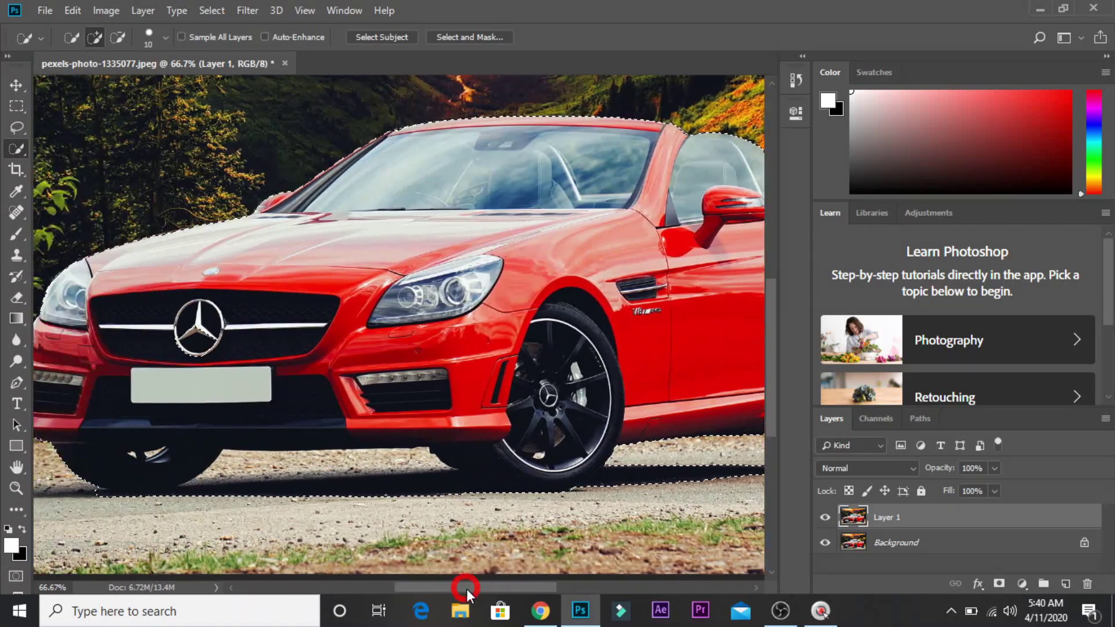
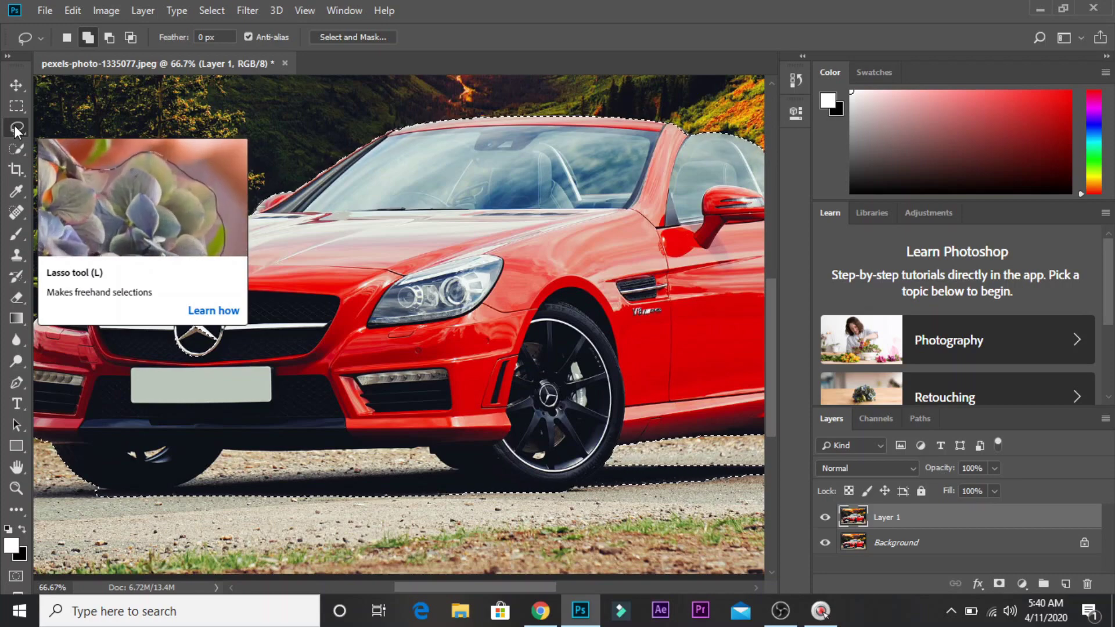
{"action": "left_click", "coordinate": [66, 39]}
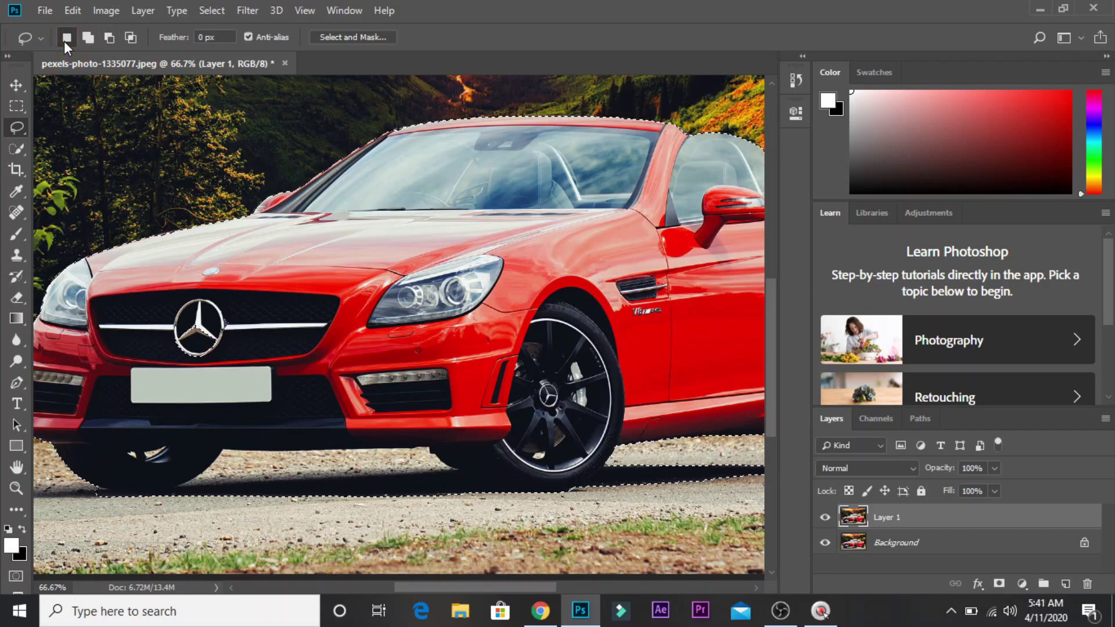
{"action": "left_click", "coordinate": [88, 37]}
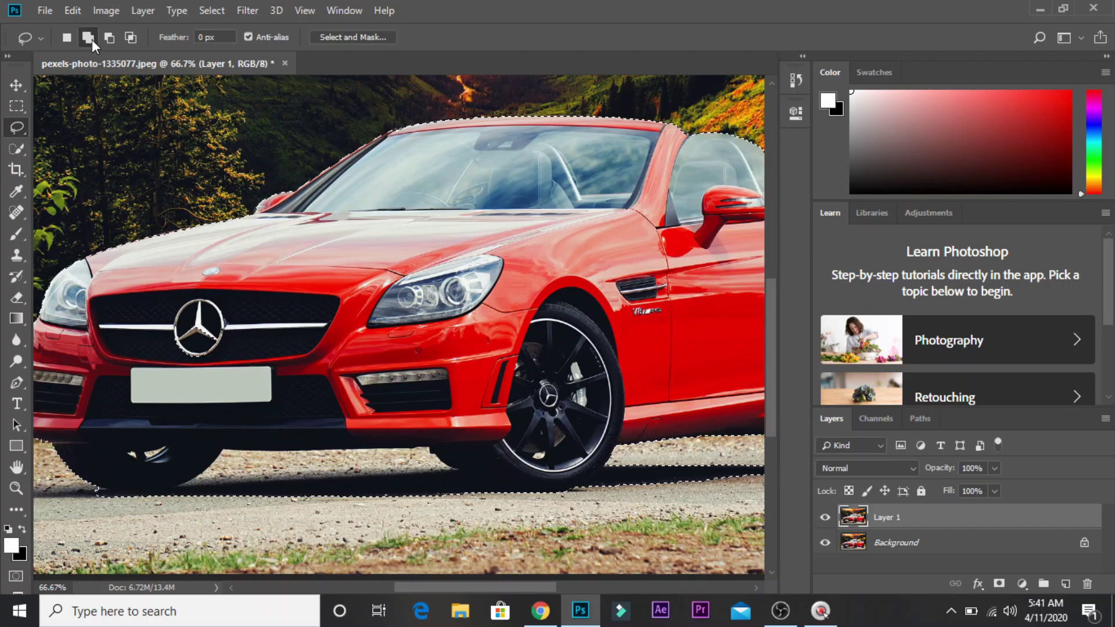
{"action": "left_click", "coordinate": [110, 40]}
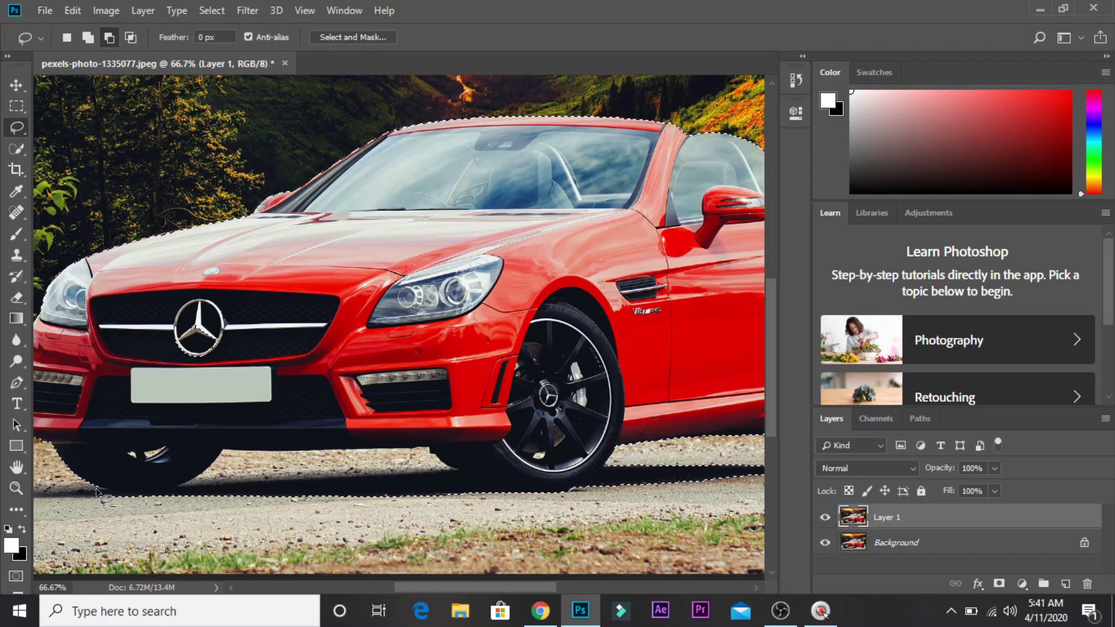
{"action": "mouse_move", "coordinate": [99, 490]}
{"action": "left_mouse_down"}
{"action": "mouse_move", "coordinate": [183, 488]}
{"action": "mouse_move", "coordinate": [212, 463]}
{"action": "mouse_move", "coordinate": [215, 476]}
{"action": "mouse_move", "coordinate": [210, 514]}
{"action": "mouse_move", "coordinate": [112, 524]}
{"action": "mouse_move", "coordinate": [97, 492]}
{"action": "left_mouse_up"}
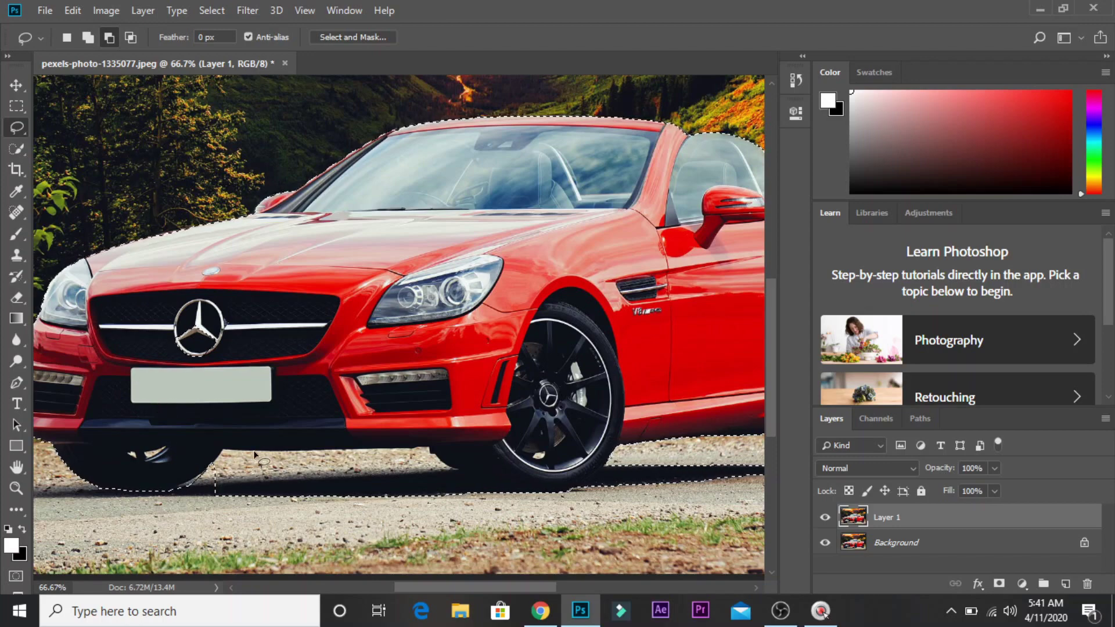
- Use the Quick Selection tool in subtract mode to remove the shadowed road between the two front wheels, undoing the stroke that cuts into the car
{"action": "left_click", "coordinate": [23, 152]}
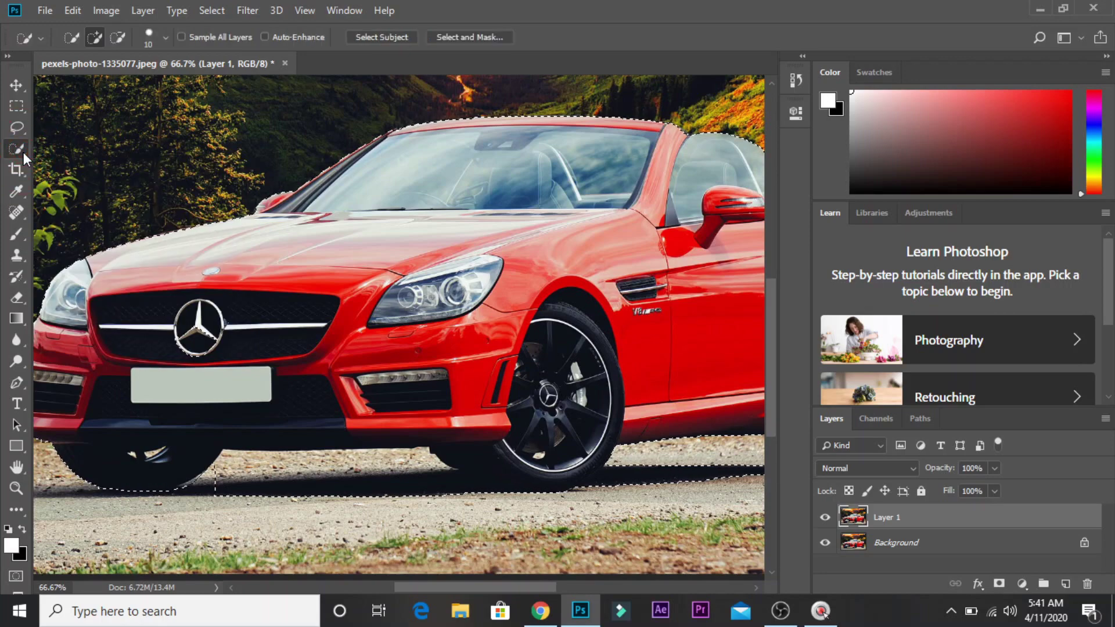
{"action": "left_click", "coordinate": [119, 36]}
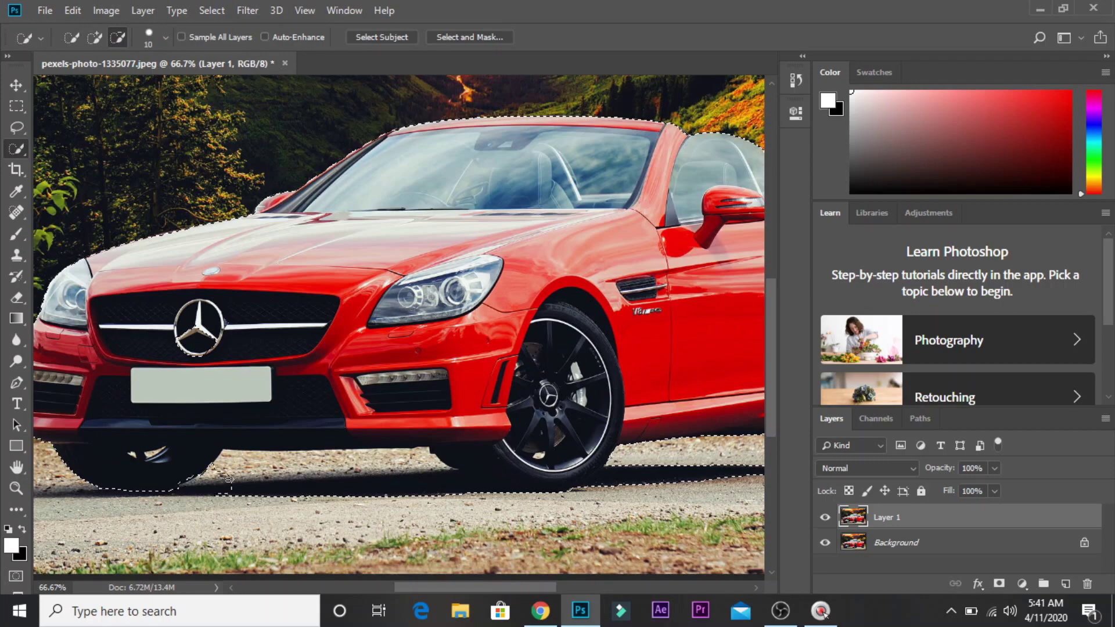
{"action": "mouse_move", "coordinate": [231, 476]}
{"action": "left_mouse_down"}
{"action": "mouse_move", "coordinate": [368, 475]}
{"action": "mouse_move", "coordinate": [251, 491]}
{"action": "mouse_move", "coordinate": [375, 485]}
{"action": "mouse_move", "coordinate": [229, 498]}
{"action": "mouse_move", "coordinate": [356, 495]}
{"action": "mouse_move", "coordinate": [290, 496]}
{"action": "left_mouse_up"}
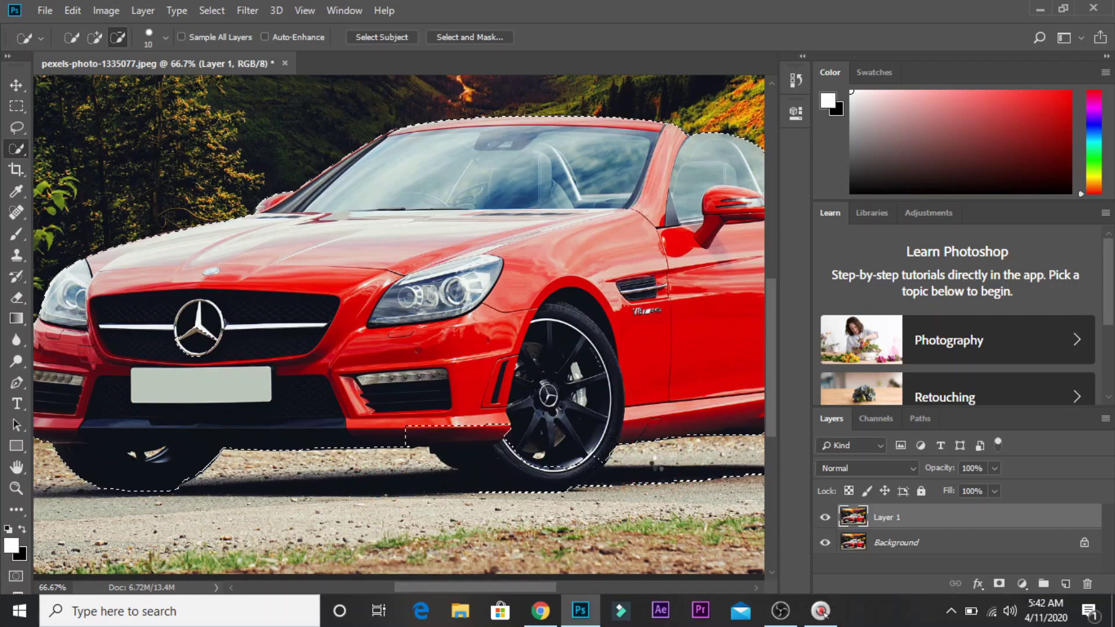
{"action": "key", "text": "ctrl+z"}
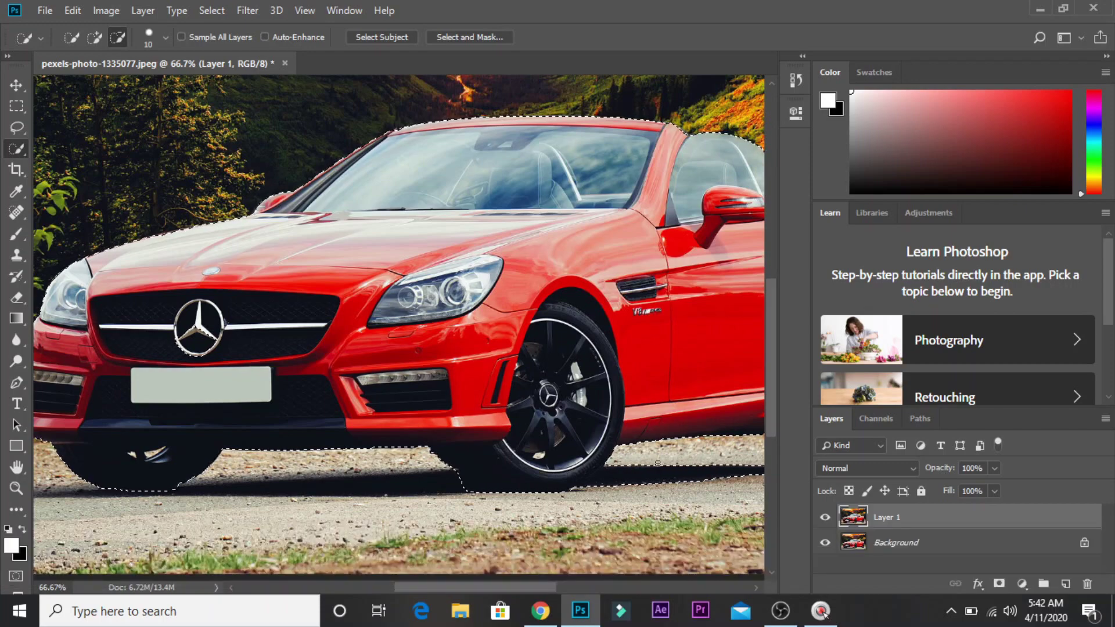
- Use the Lasso tool to subtract the road shadow between the near front and rear wheels and trim the selection around the front tyre
{"action": "left_click_drag", "start_coordinate": [531, 584], "coordinate": [587, 584]}
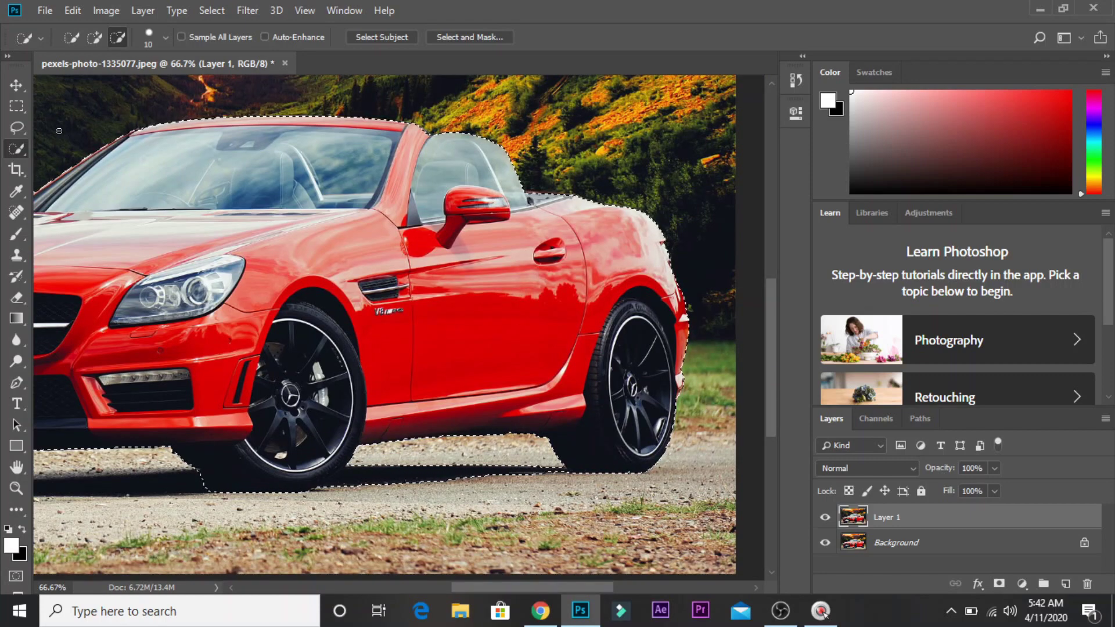
{"action": "left_click", "coordinate": [17, 131]}
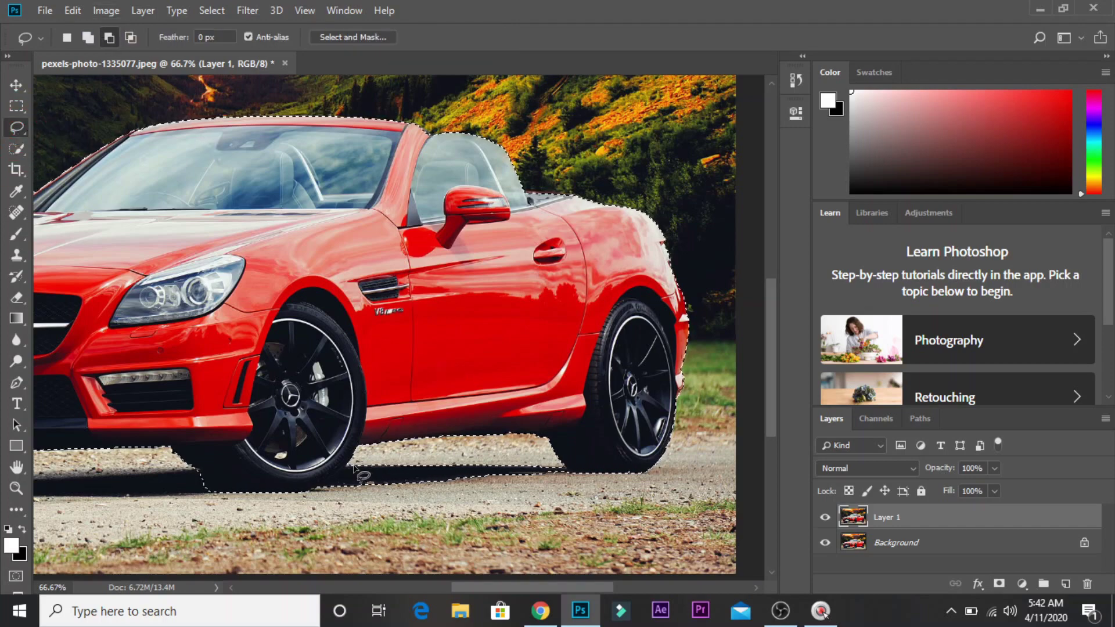
{"action": "mouse_move", "coordinate": [352, 464]}
{"action": "left_mouse_down"}
{"action": "mouse_move", "coordinate": [321, 489]}
{"action": "mouse_move", "coordinate": [330, 496]}
{"action": "mouse_move", "coordinate": [480, 501]}
{"action": "left_mouse_up"}
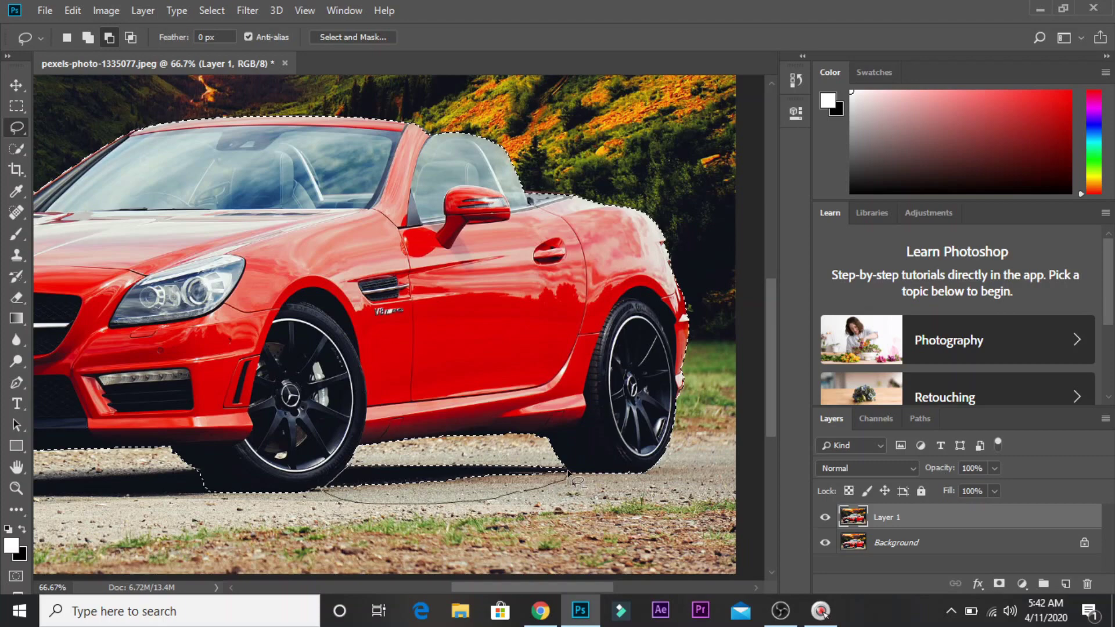
{"action": "left_click_drag", "start_coordinate": [515, 454], "coordinate": [349, 469]}
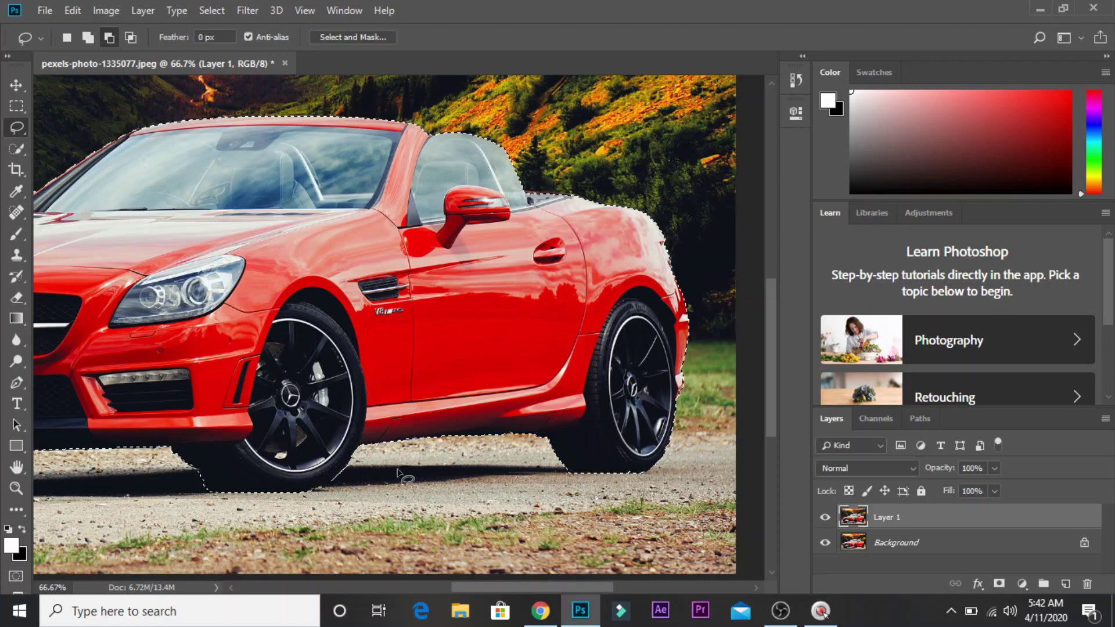
{"action": "left_click_drag", "start_coordinate": [464, 585], "coordinate": [401, 585]}
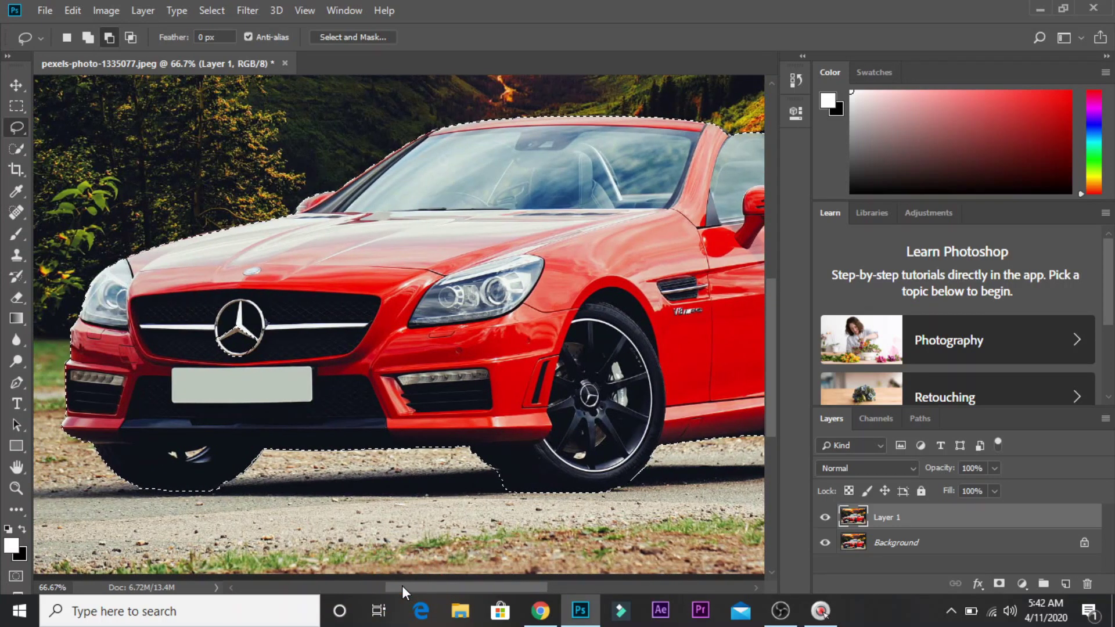
{"action": "mouse_move", "coordinate": [491, 476]}
{"action": "left_mouse_down"}
{"action": "mouse_move", "coordinate": [512, 500]}
{"action": "mouse_move", "coordinate": [495, 473]}
{"action": "left_mouse_up"}
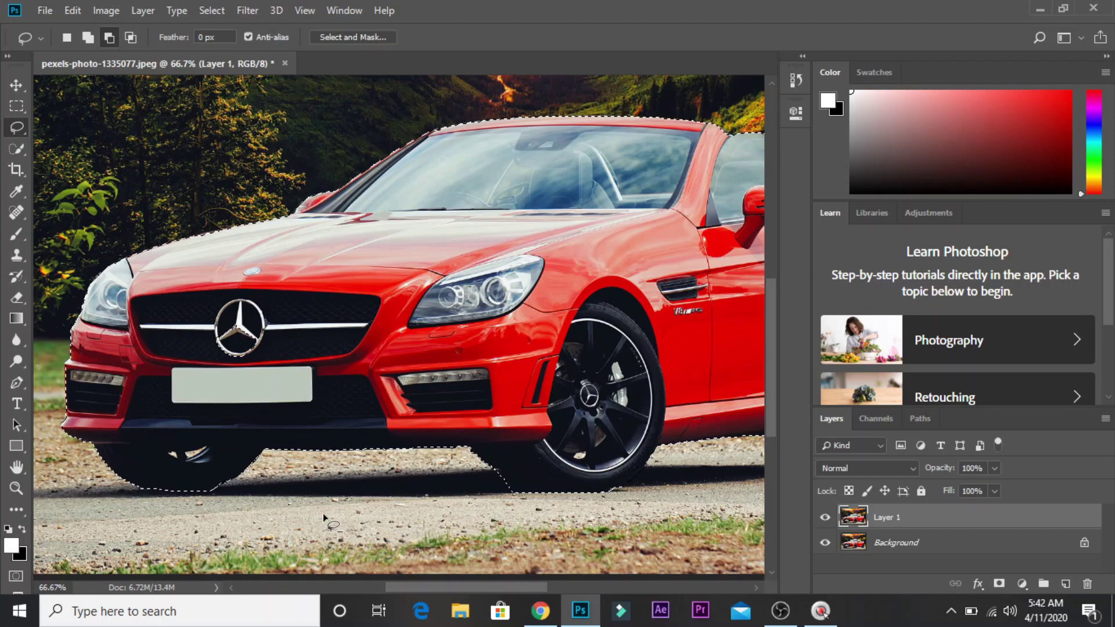
- Turn the car selection into a layer mask on Layer 1 and hide the Background layer
{"action": "key", "text": "ctrl+KP_Subtract"}
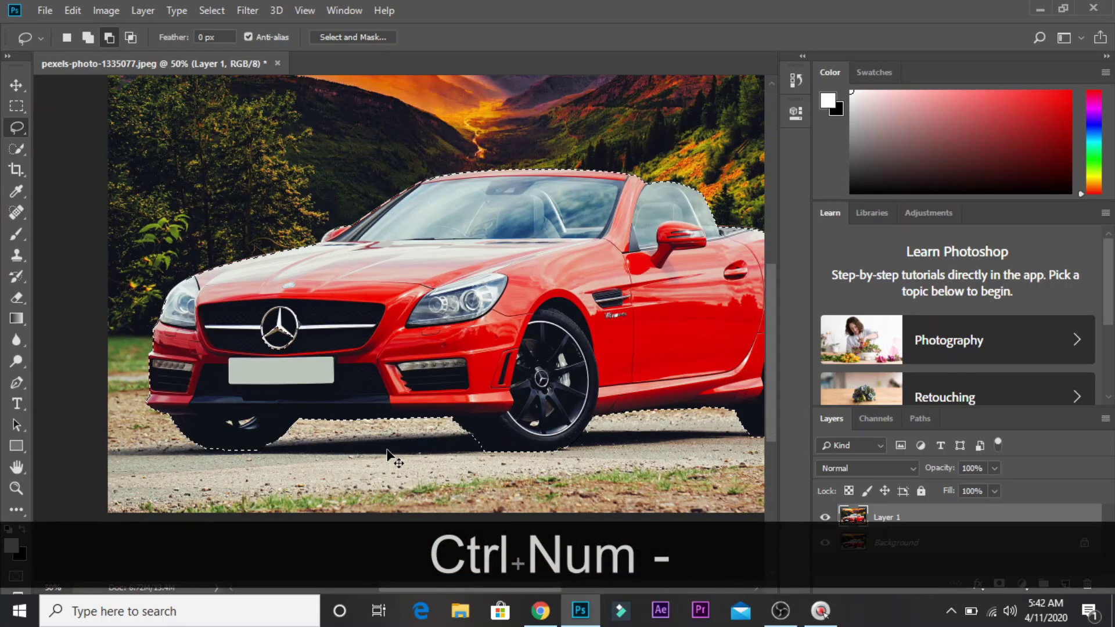
{"action": "key", "text": "ctrl+KP_Subtract"}
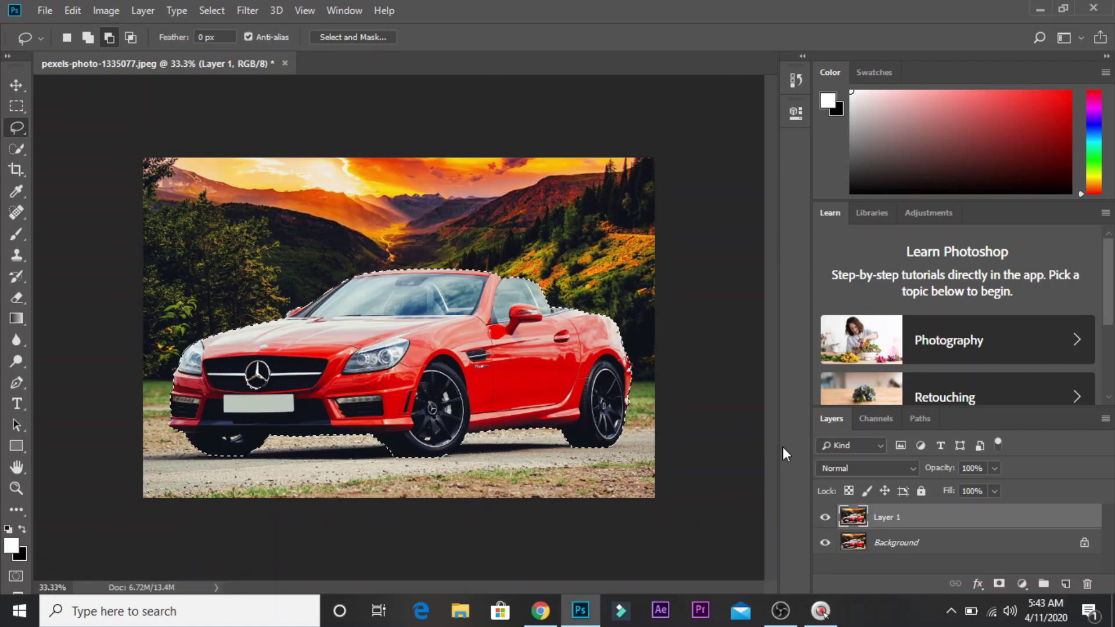
{"action": "left_click", "coordinate": [1002, 584]}
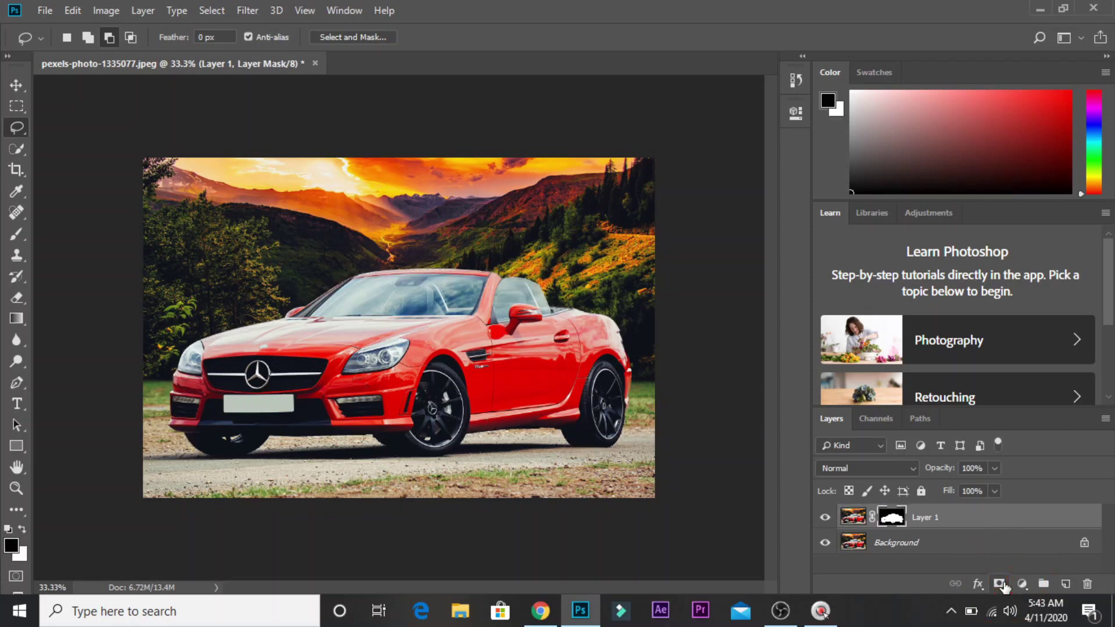
{"action": "left_click", "coordinate": [825, 542]}
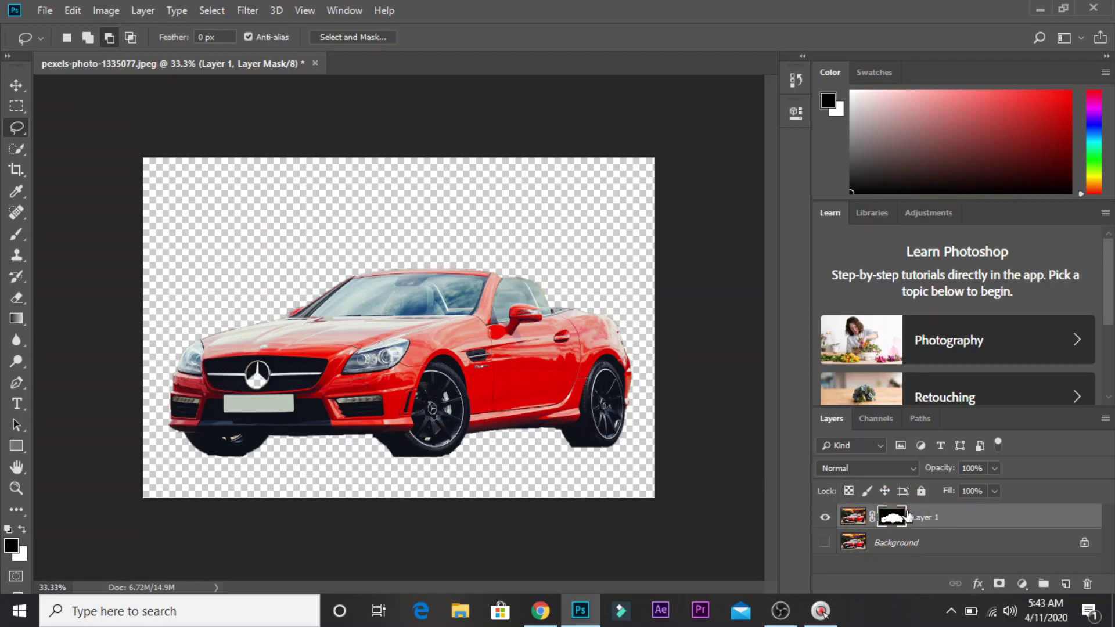
- Paint with a white size 50 brush on Layer 1's mask to restore the missing part of the grille emblem and touch up the front wheel area
{"action": "left_click", "coordinate": [890, 520]}
{"action": "left_click", "coordinate": [22, 528]}
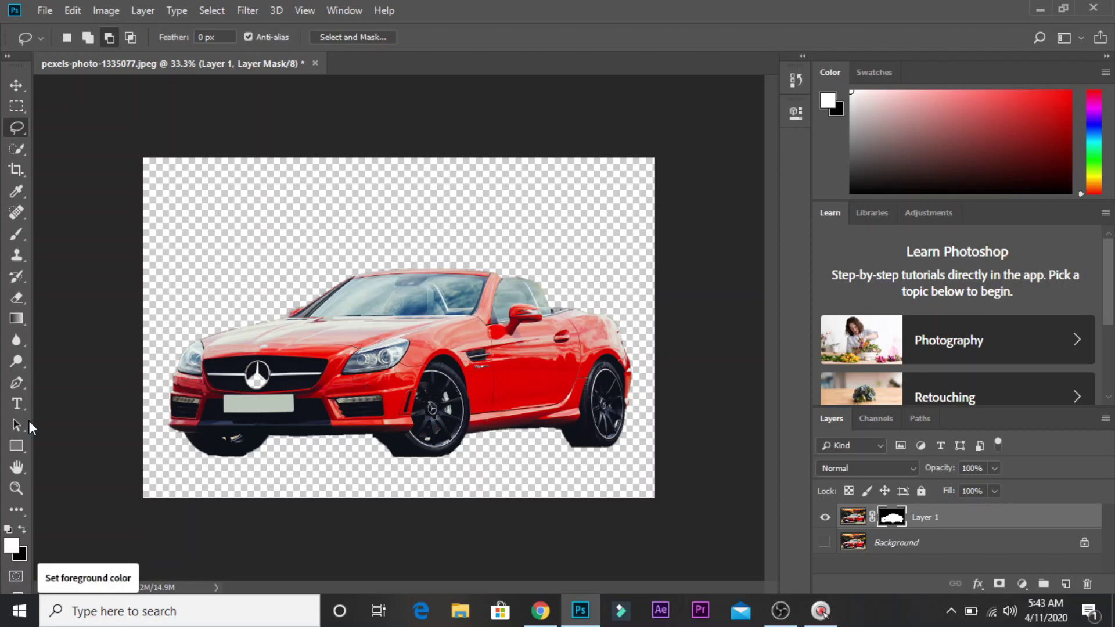
{"action": "left_click", "coordinate": [16, 235]}
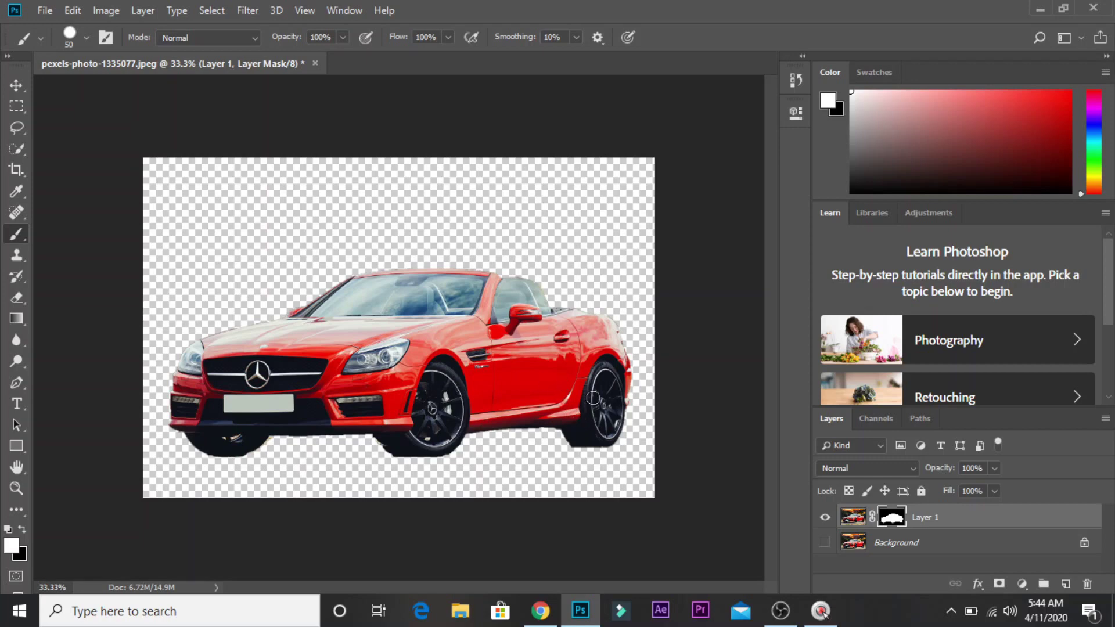
{"action": "left_click", "coordinate": [386, 441]}
- Open Select and Mask for Layer 1 and set the preview transparency to 45%
{"action": "left_click", "coordinate": [851, 518]}
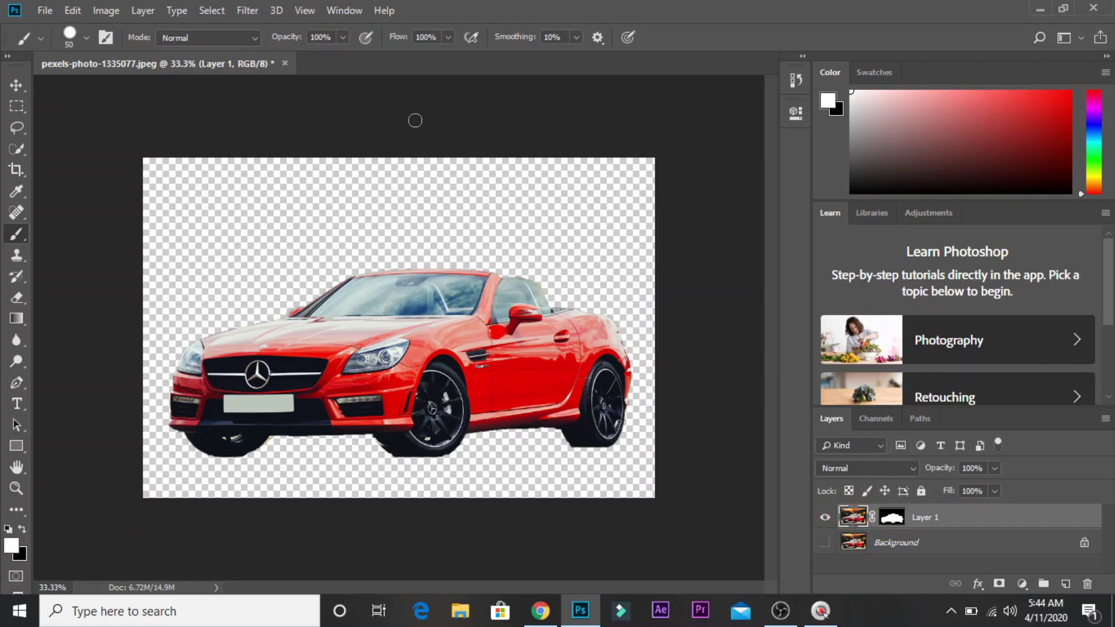
{"action": "left_click", "coordinate": [220, 11]}
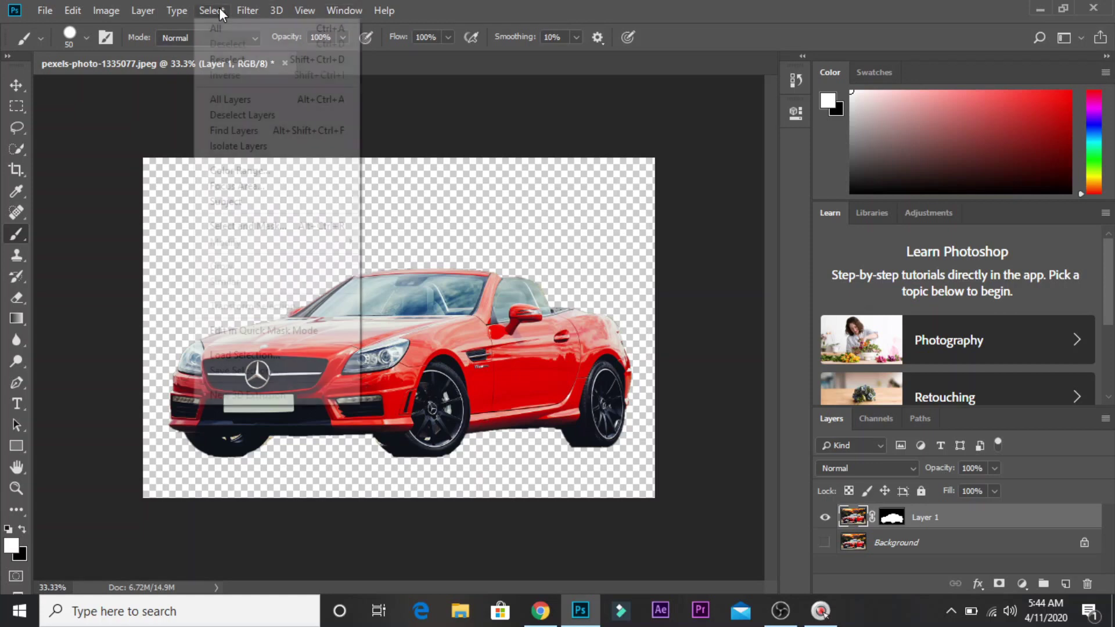
{"action": "left_click", "coordinate": [260, 227]}
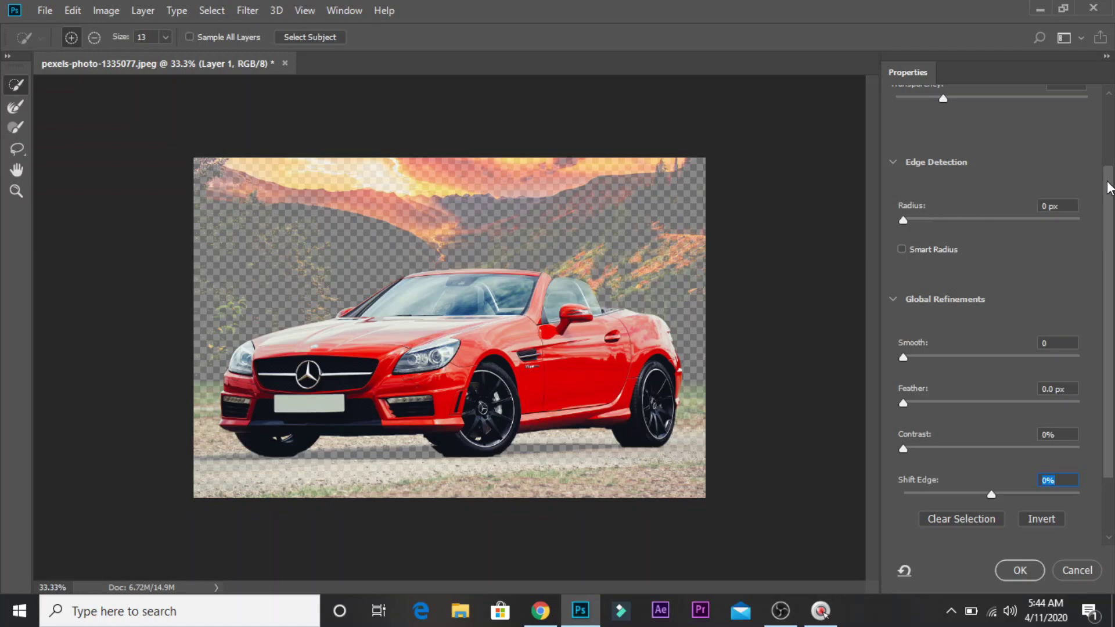
{"action": "scroll", "coordinate": [1108, 184], "scroll_direction": "up", "scroll_amount": 3}
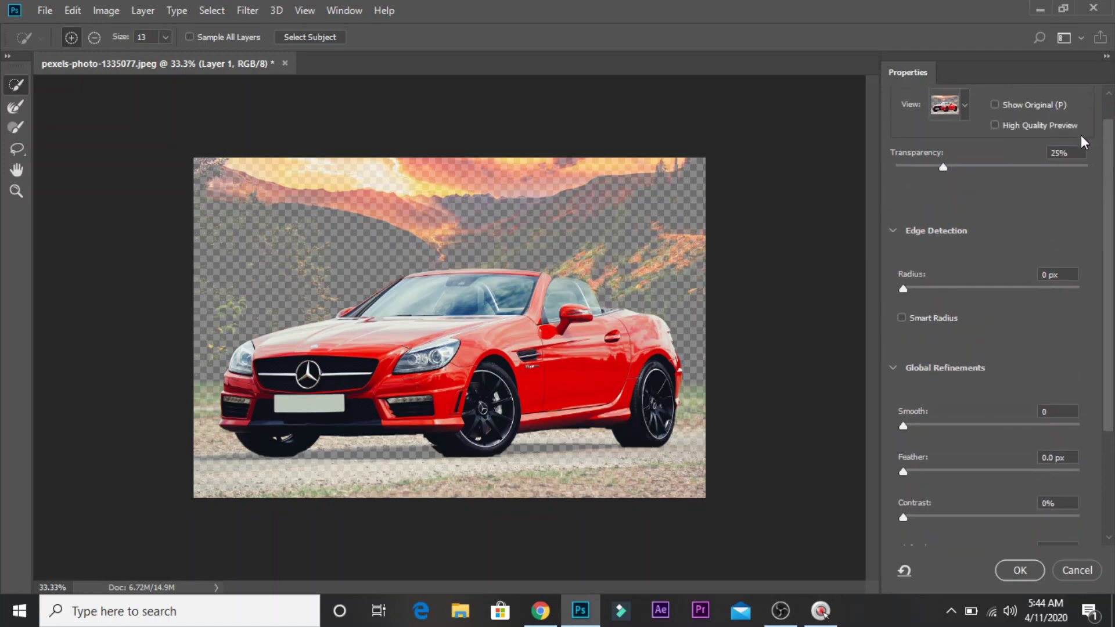
{"action": "left_click_drag", "start_coordinate": [944, 166], "coordinate": [982, 166]}
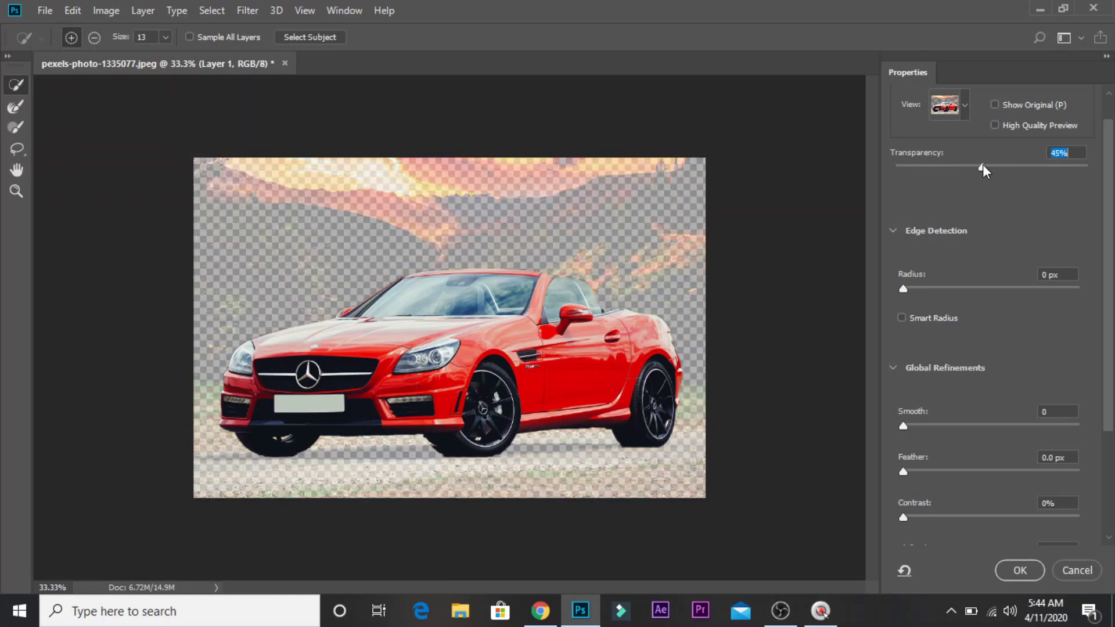
- Set the mask edge's Smooth to 4 and Feather to 2.4 px
{"action": "left_click_drag", "start_coordinate": [1109, 171], "coordinate": [1106, 224]}
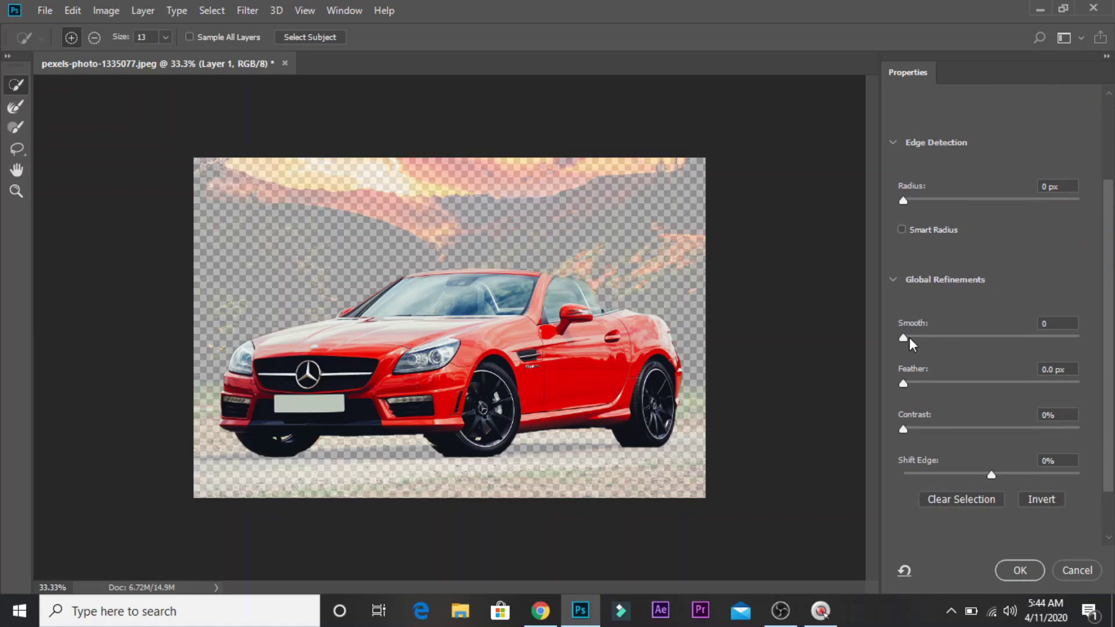
{"action": "left_click_drag", "start_coordinate": [905, 338], "coordinate": [907, 337]}
{"action": "left_click_drag", "start_coordinate": [902, 384], "coordinate": [908, 383]}
{"action": "mouse_move", "coordinate": [910, 383]}
{"action": "left_mouse_down"}
{"action": "mouse_move", "coordinate": [947, 382]}
{"action": "mouse_move", "coordinate": [901, 381]}
{"action": "mouse_move", "coordinate": [971, 385]}
{"action": "mouse_move", "coordinate": [898, 387]}
{"action": "left_mouse_up"}
{"action": "mouse_move", "coordinate": [910, 384]}
{"action": "left_mouse_down"}
{"action": "mouse_move", "coordinate": [943, 378]}
{"action": "mouse_move", "coordinate": [927, 378]}
{"action": "left_mouse_up"}
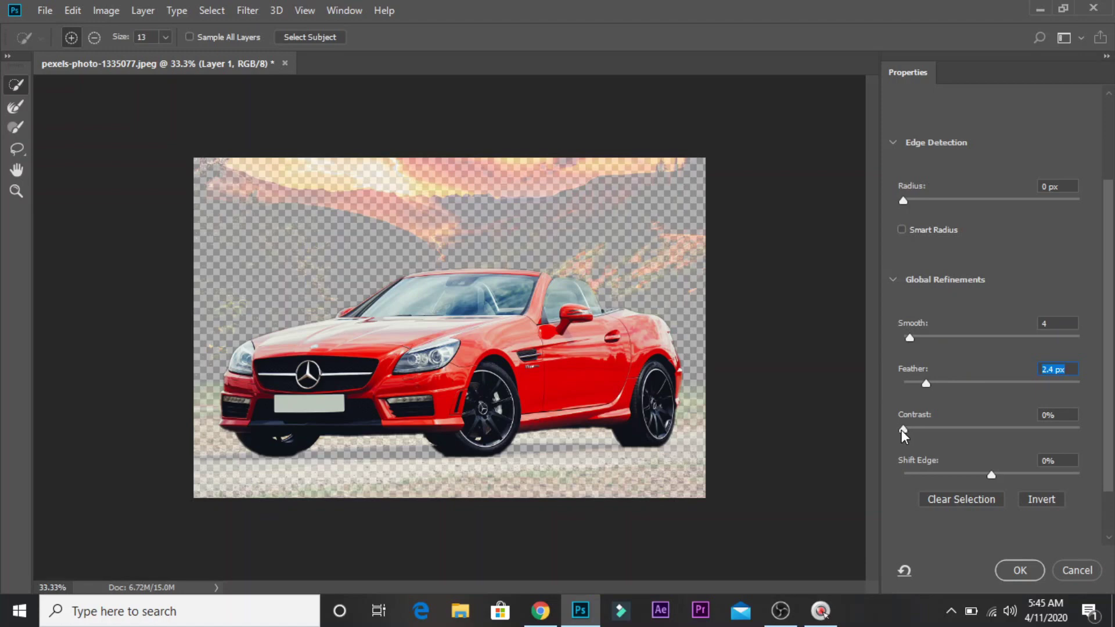
- Set the mask edge's Contrast to 36% and Shift Edge to -2%, and apply the refinement
{"action": "left_click_drag", "start_coordinate": [902, 430], "coordinate": [939, 430]}
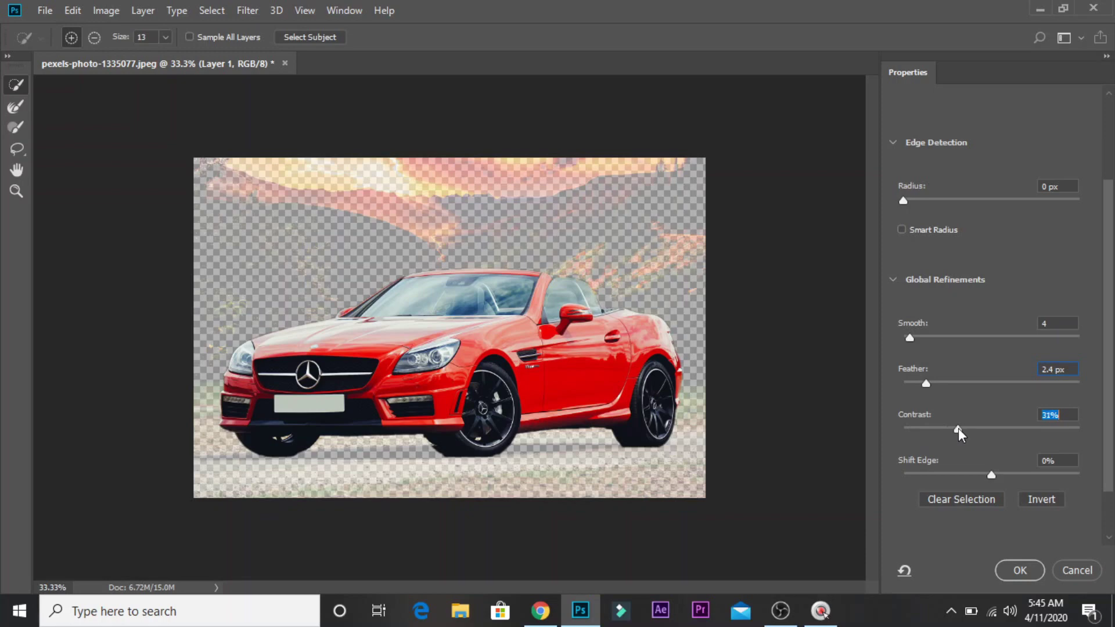
{"action": "mouse_move", "coordinate": [946, 427]}
{"action": "left_mouse_down"}
{"action": "mouse_move", "coordinate": [922, 427]}
{"action": "mouse_move", "coordinate": [943, 428]}
{"action": "left_mouse_up"}
{"action": "left_click_drag", "start_coordinate": [991, 475], "coordinate": [1033, 469]}
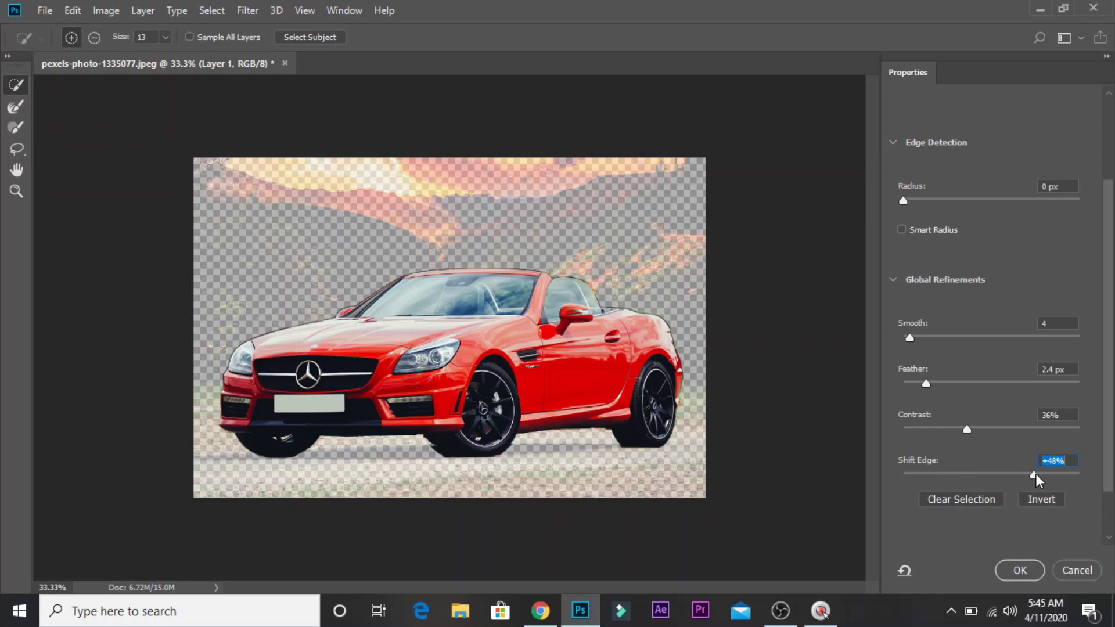
{"action": "left_click_drag", "start_coordinate": [1036, 475], "coordinate": [990, 485]}
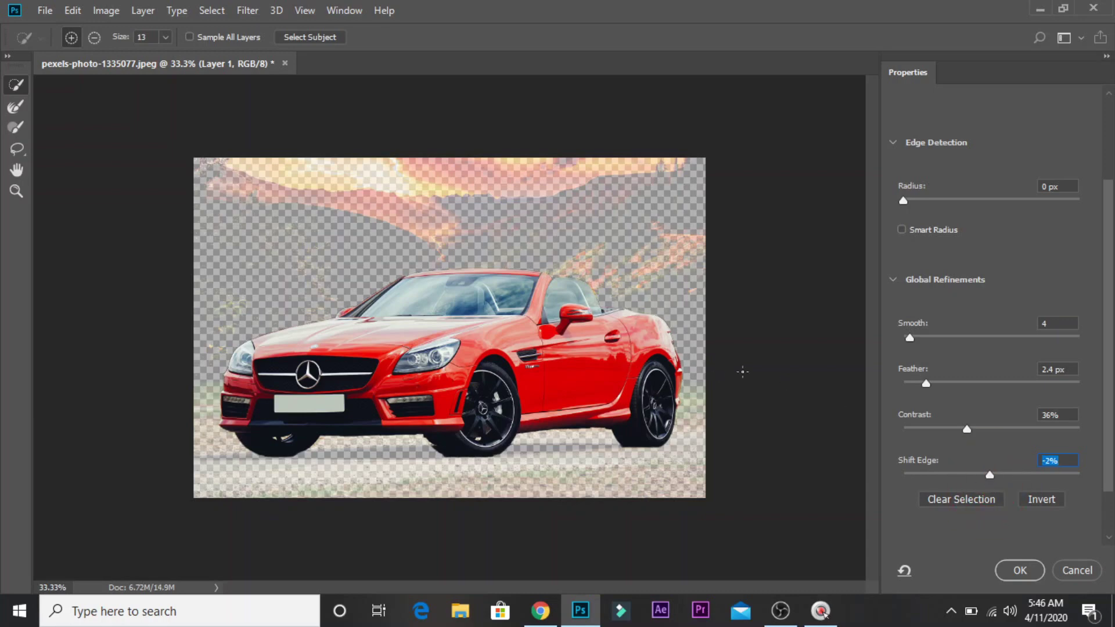
{"action": "left_click", "coordinate": [1019, 569]}
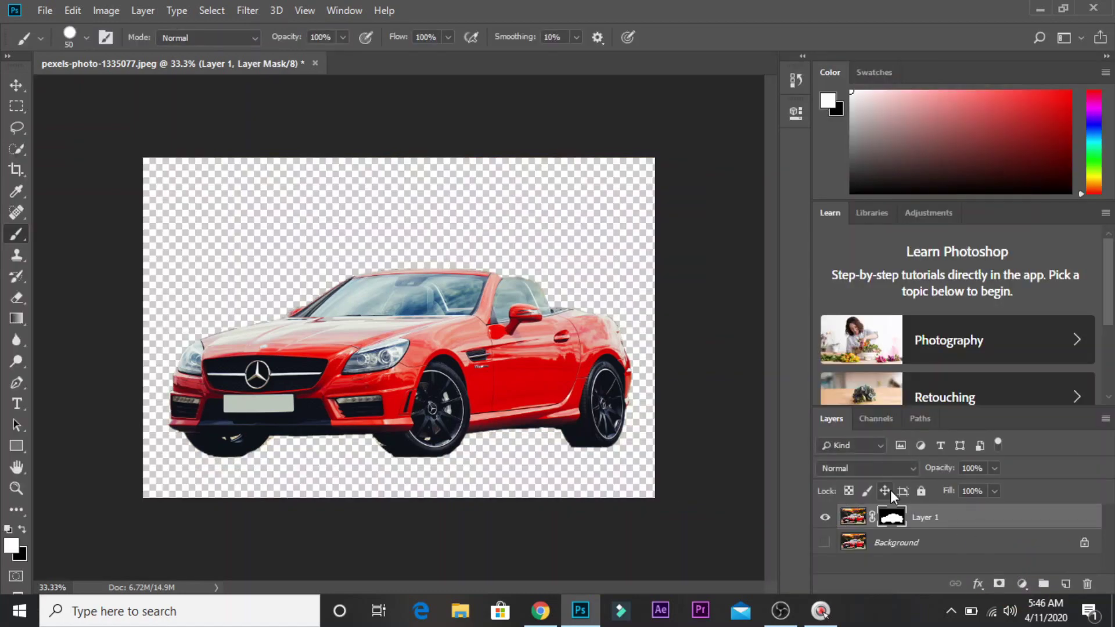
- Add a white (ffffff) Solid Color fill layer and move it beneath Layer 1
{"action": "left_click", "coordinate": [1023, 583]}
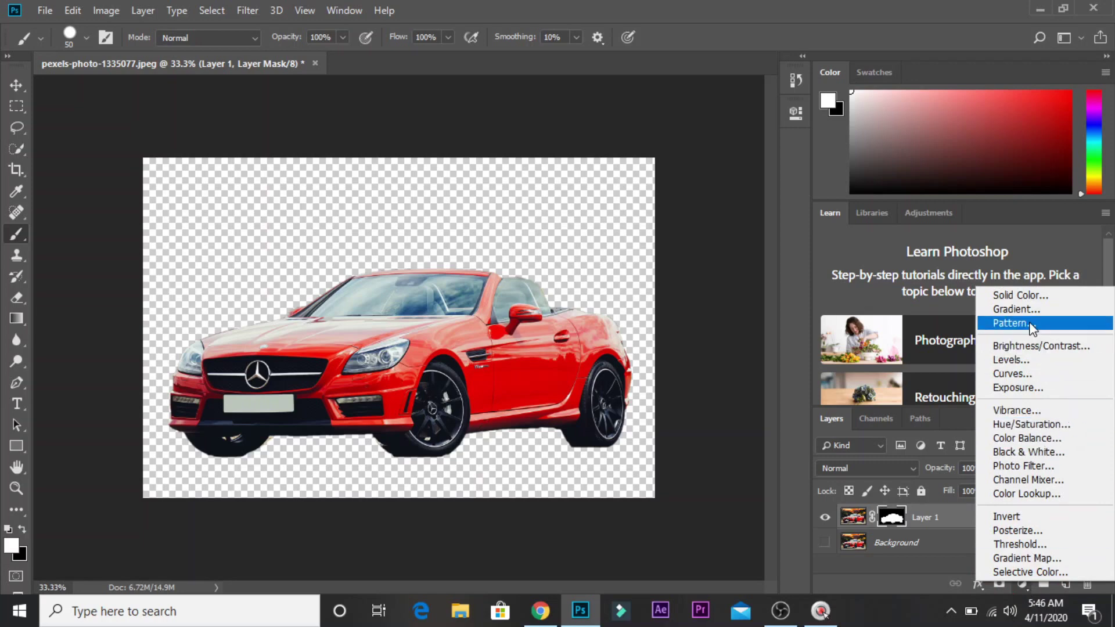
{"action": "left_click", "coordinate": [1025, 296]}
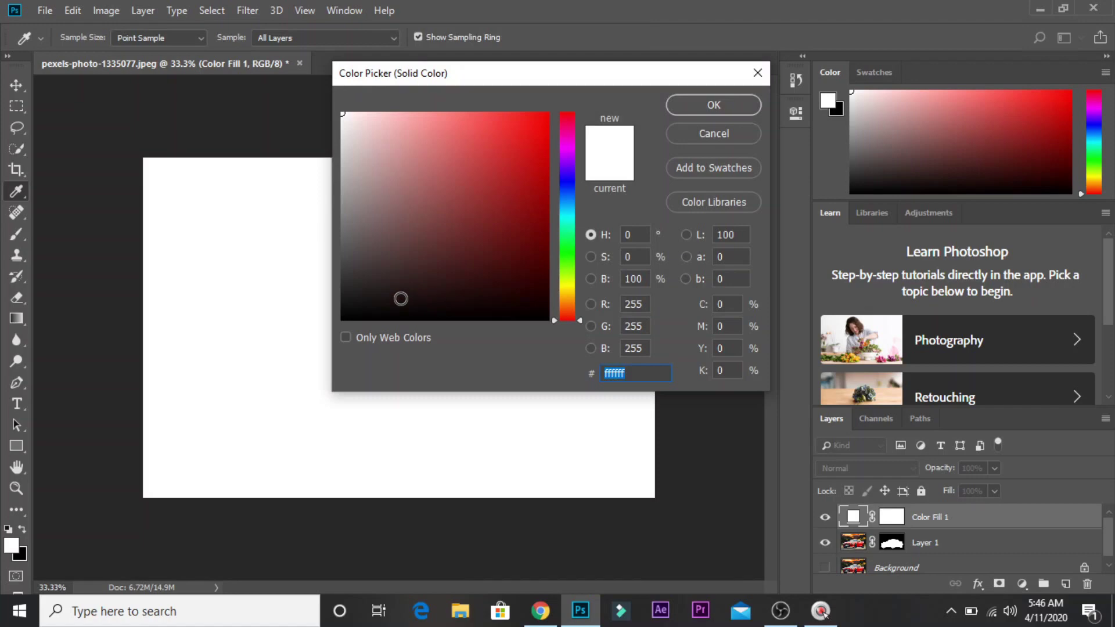
{"action": "left_click", "coordinate": [691, 103]}
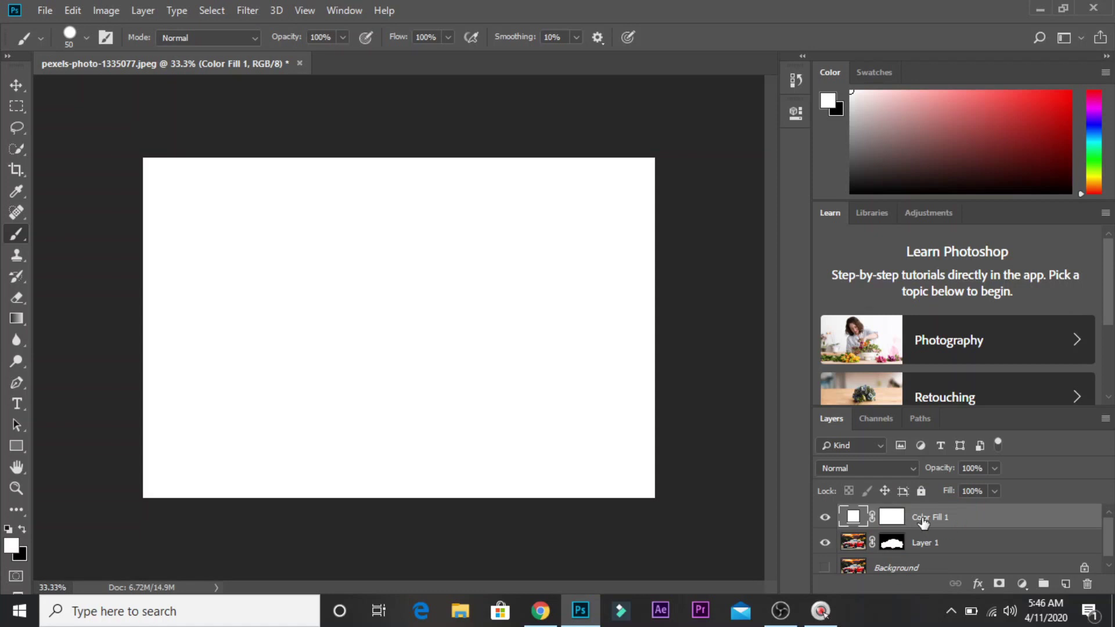
{"action": "double_click", "coordinate": [952, 520]}
{"action": "key", "text": "Return"}
{"action": "left_click_drag", "start_coordinate": [973, 525], "coordinate": [964, 552]}
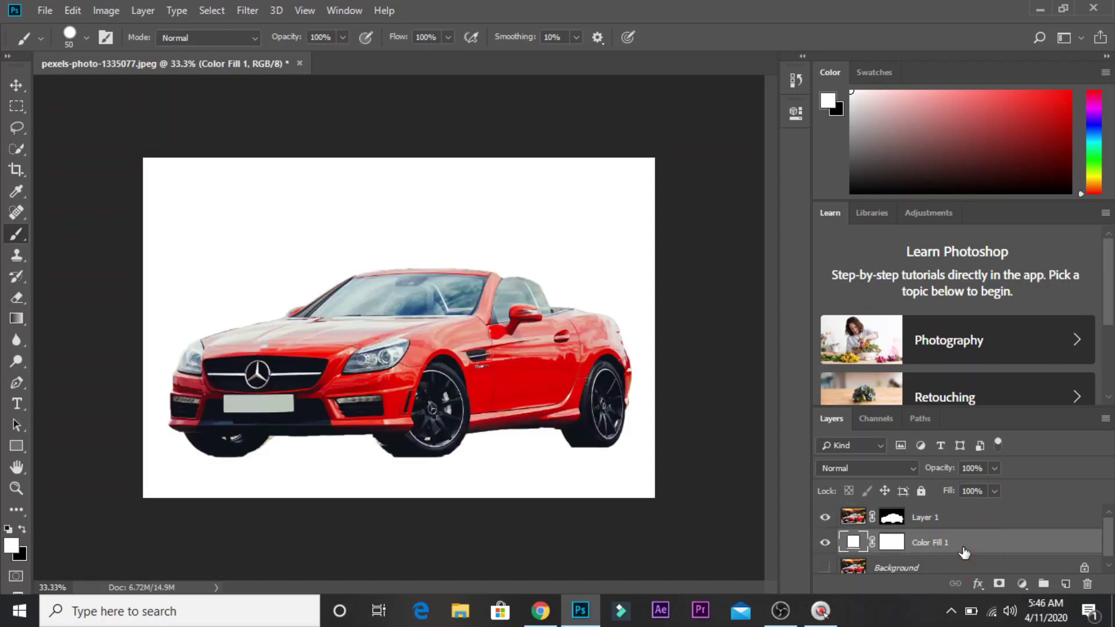